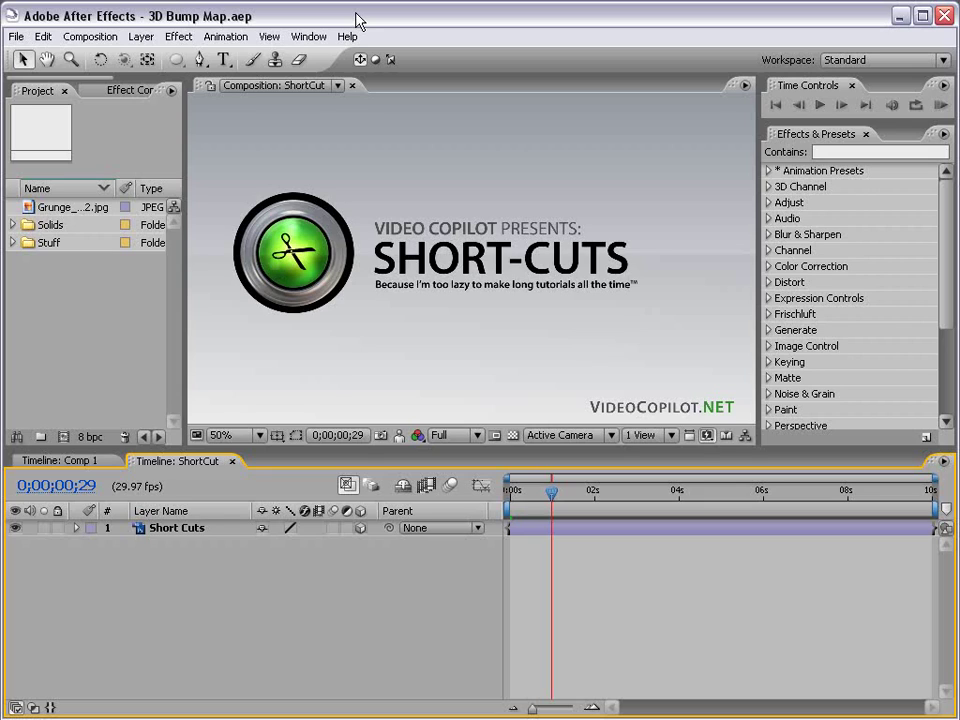
# - In Comp 1, move Light 1 from the upper right to the lower left of centre
pyautogui.click(36, 462)
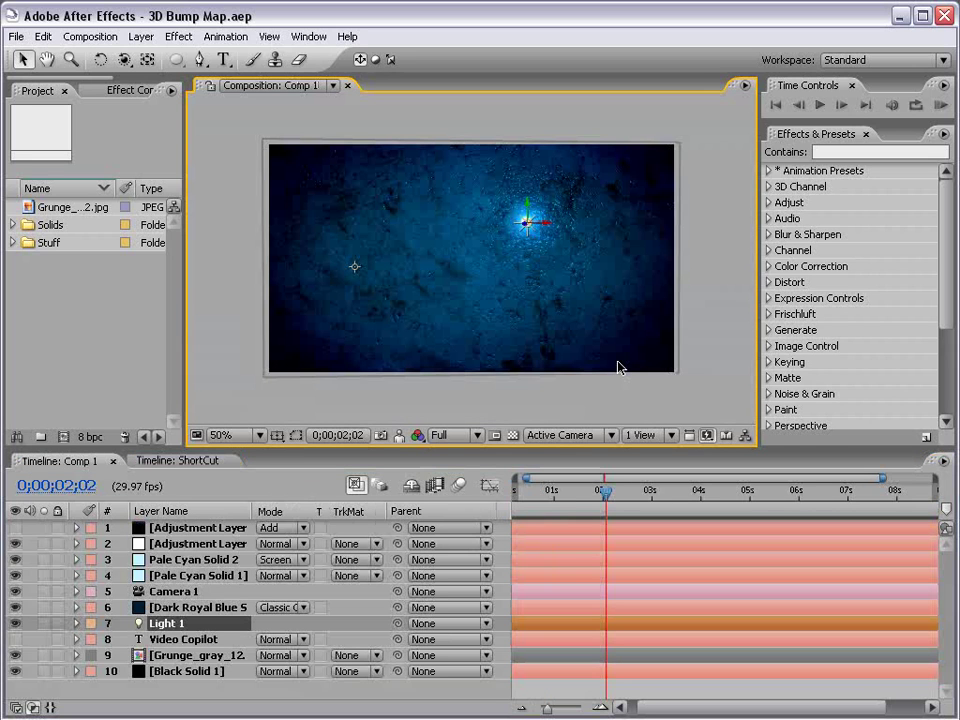
pyautogui.press('`')
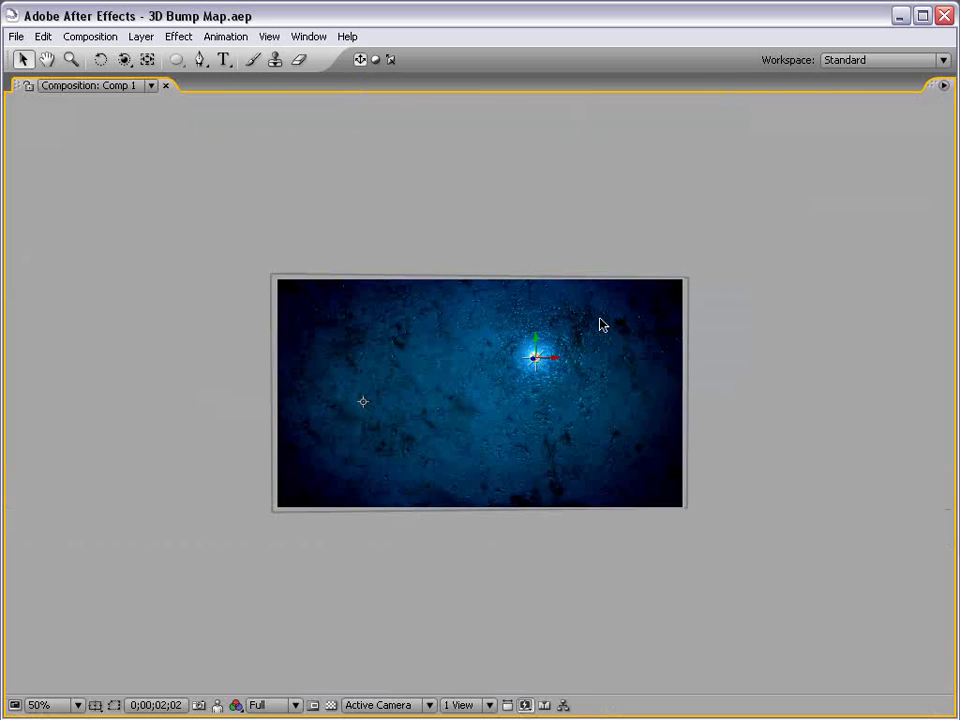
pyautogui.press('.')
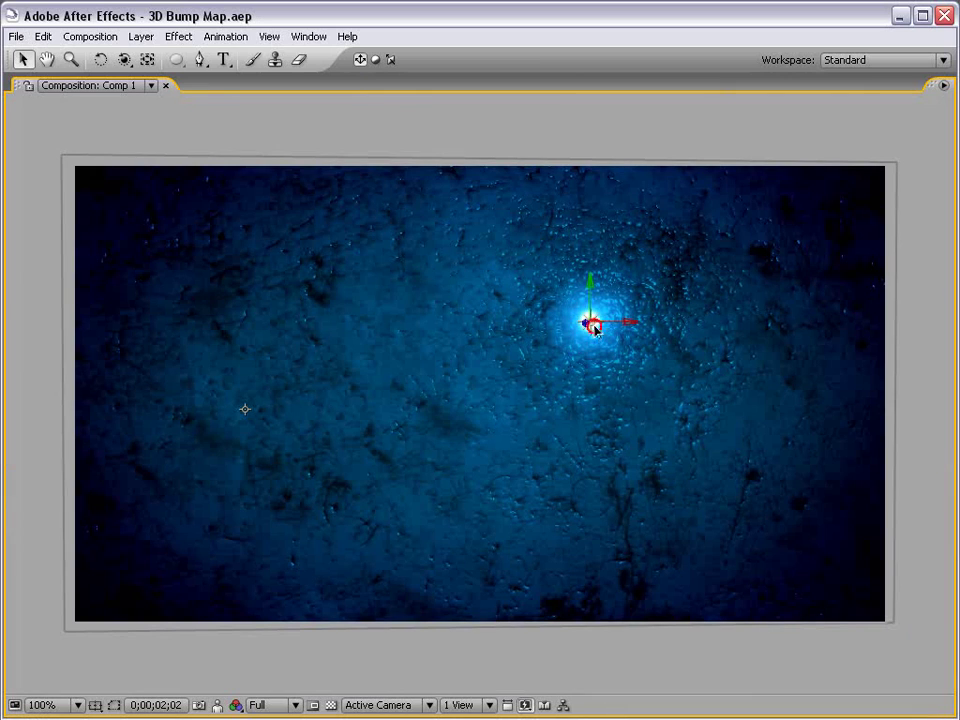
pyautogui.moveTo(590, 322); pyautogui.dragTo(296, 289)
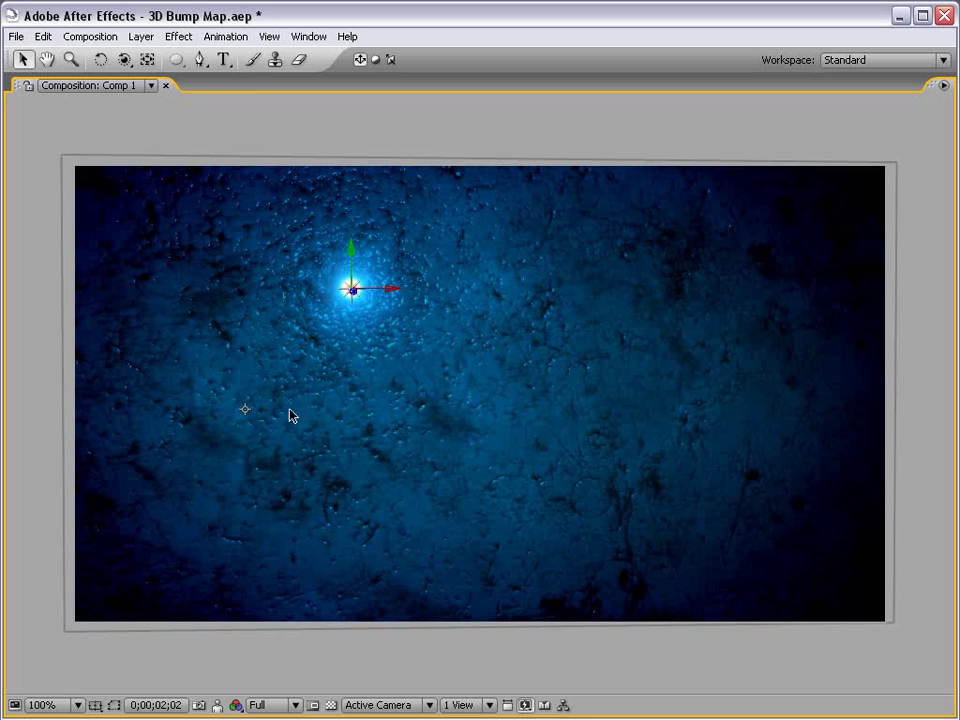
pyautogui.moveTo(321, 326); pyautogui.dragTo(307, 498)
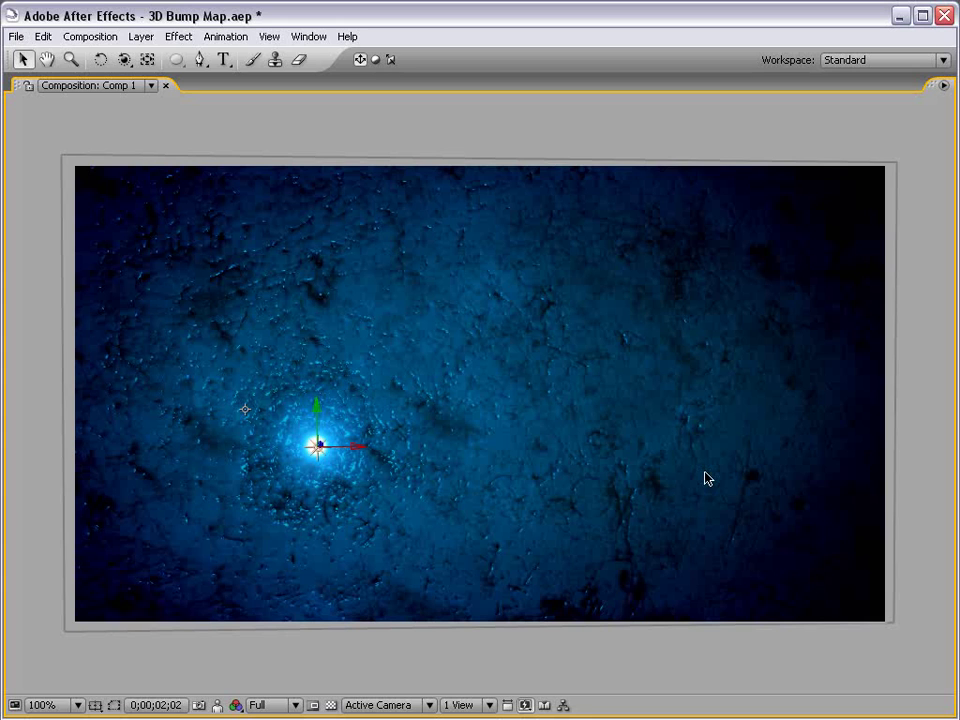
pyautogui.press(',')
# - Turn on the top Adjustment Layer's visibility for a brighter lens-flare glow
pyautogui.press('`')
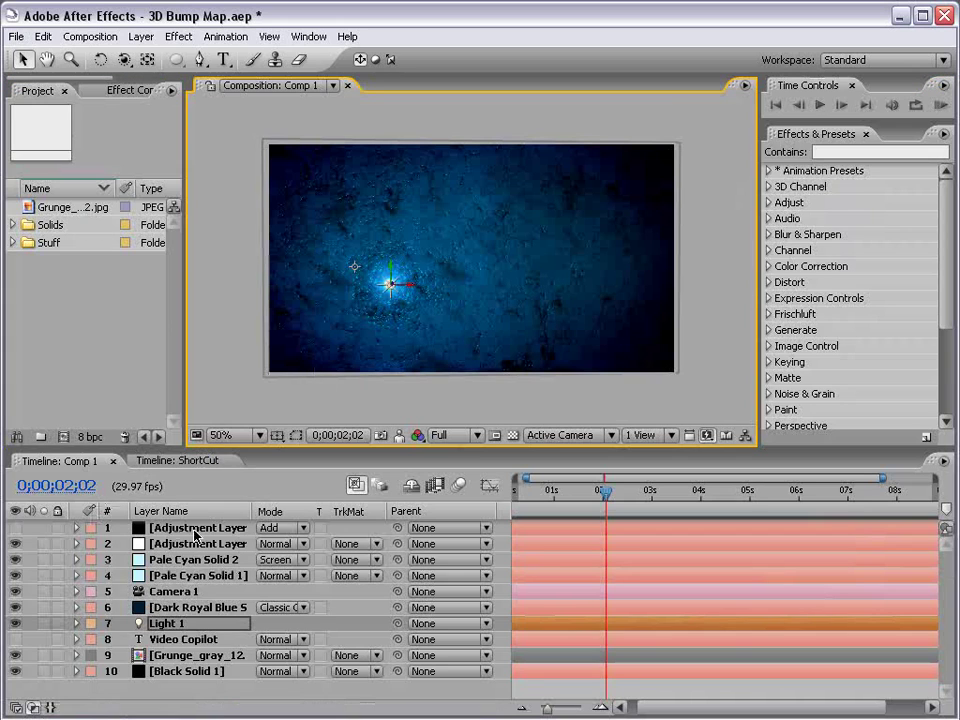
pyautogui.click(30, 528)
pyautogui.click(15, 527)
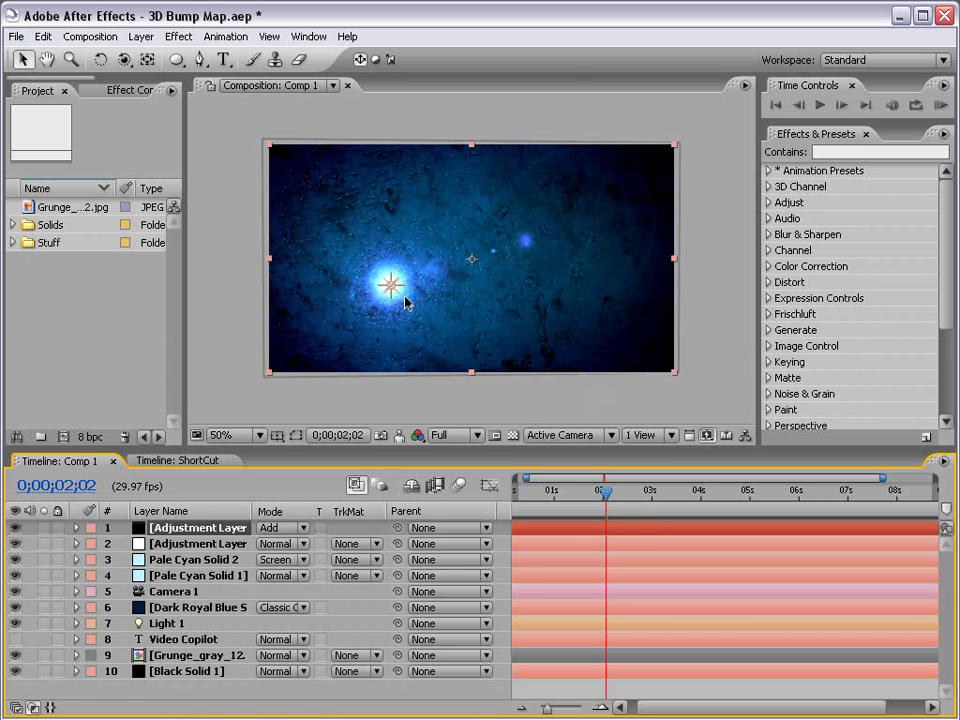
# - Move Light 1 up and to the right of the comp centre
pyautogui.press('`')
pyautogui.moveTo(318, 452)
pyautogui.mouseDown()
pyautogui.moveTo(617, 286)
pyautogui.moveTo(621, 297)
pyautogui.mouseUp()
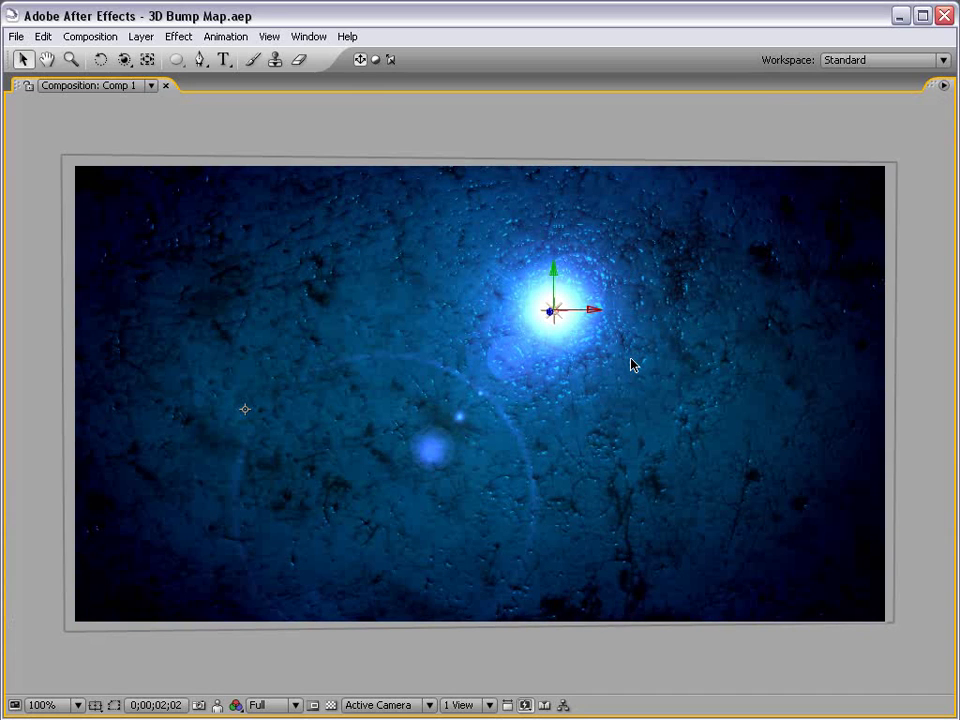
pyautogui.press('`')
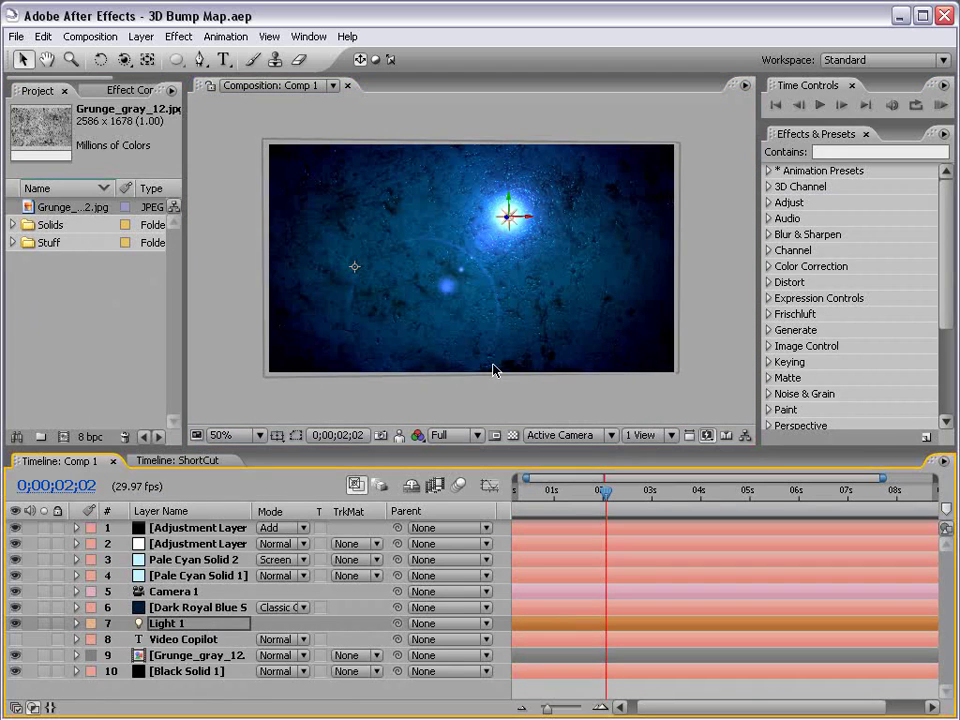
# - Create Comp 2 with the NTSC D1 Widescreen Square Pixel preset (864×486)
pyautogui.click(90, 36)
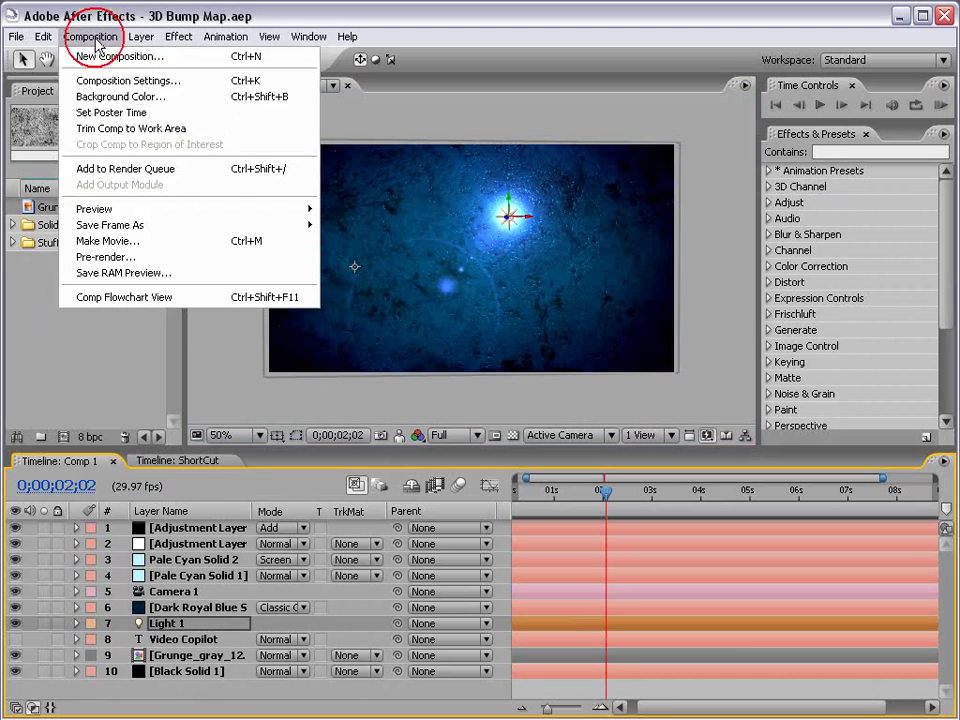
pyautogui.click(228, 57)
pyautogui.click(420, 306)
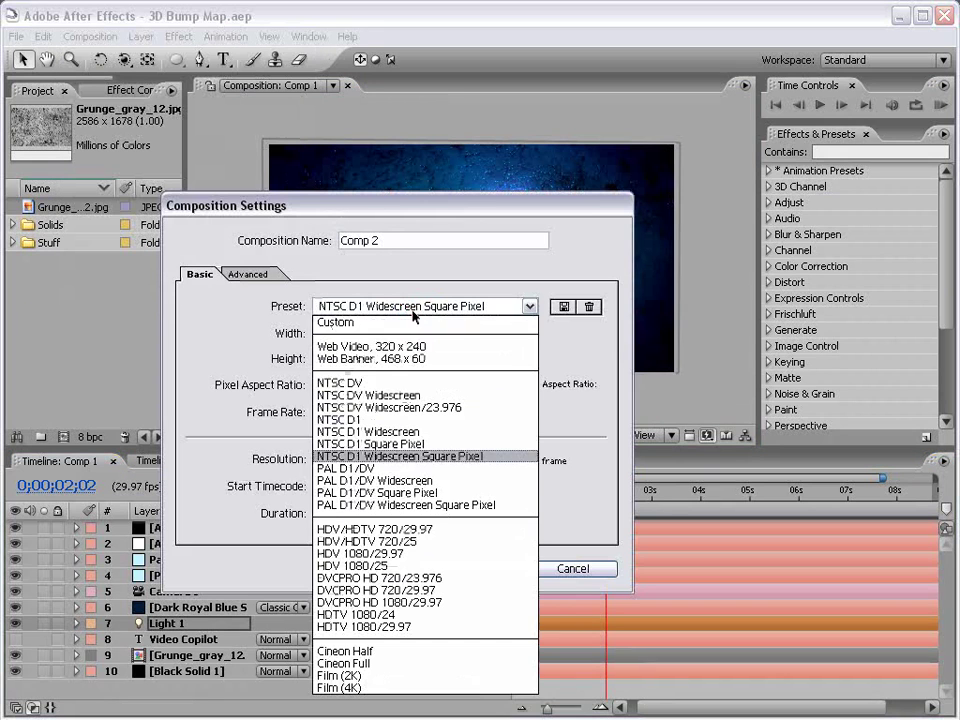
pyautogui.click(510, 458)
pyautogui.click(470, 568)
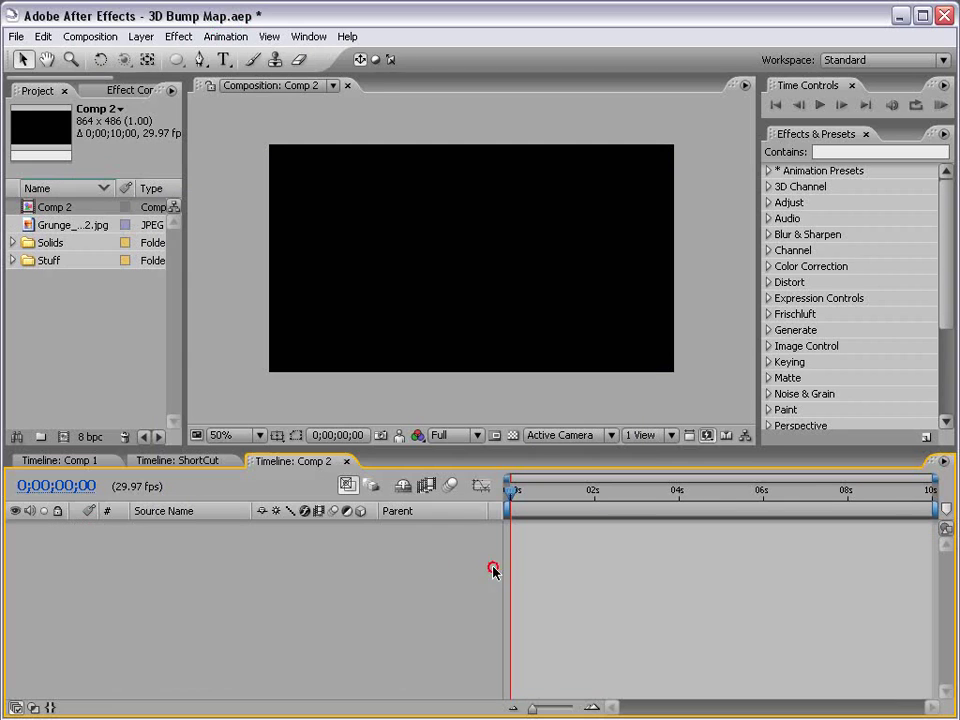
# - Add the grunge image to Comp 2 and scale it to 53%
pyautogui.moveTo(60, 224)
pyautogui.mouseDown()
pyautogui.moveTo(258, 232)
pyautogui.moveTo(477, 268)
pyautogui.mouseUp()
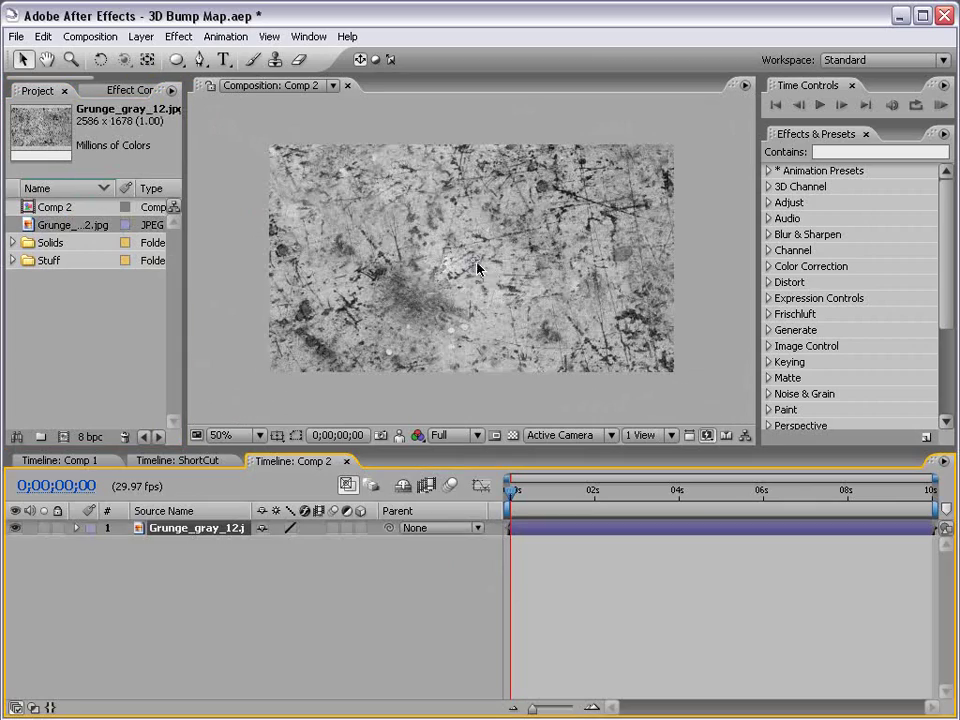
pyautogui.press('s')
pyautogui.moveTo(315, 544)
pyautogui.mouseDown()
pyautogui.moveTo(262, 543)
pyautogui.moveTo(273, 543)
pyautogui.mouseUp()
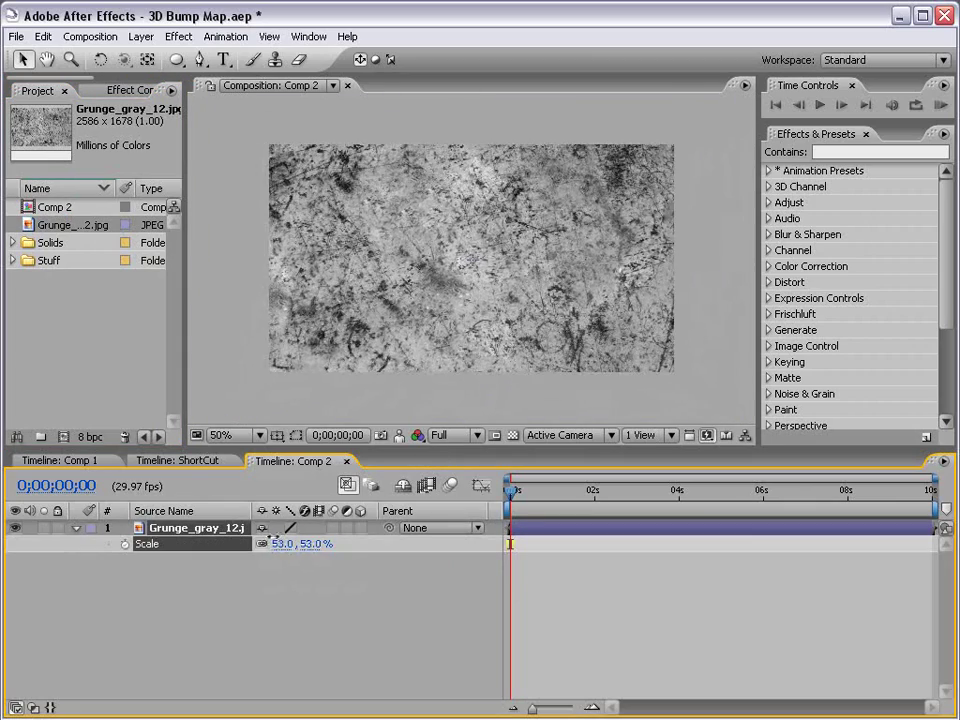
pyautogui.click(345, 235)
# - Pre-compose the grunge layer into a comp named 'Texture'
pyautogui.click(138, 37)
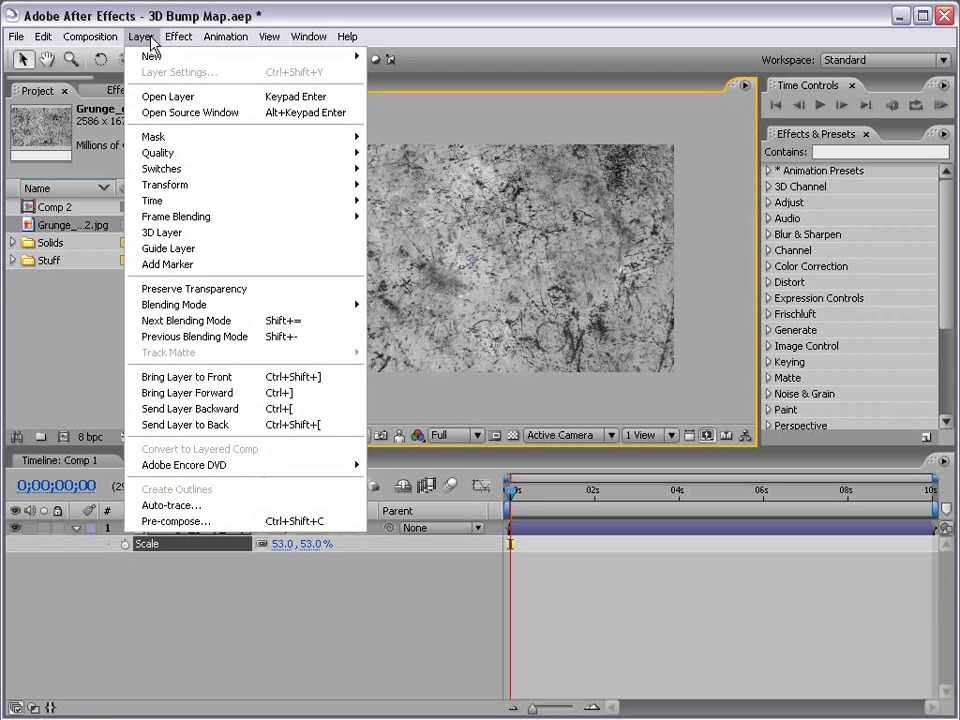
pyautogui.click(185, 521)
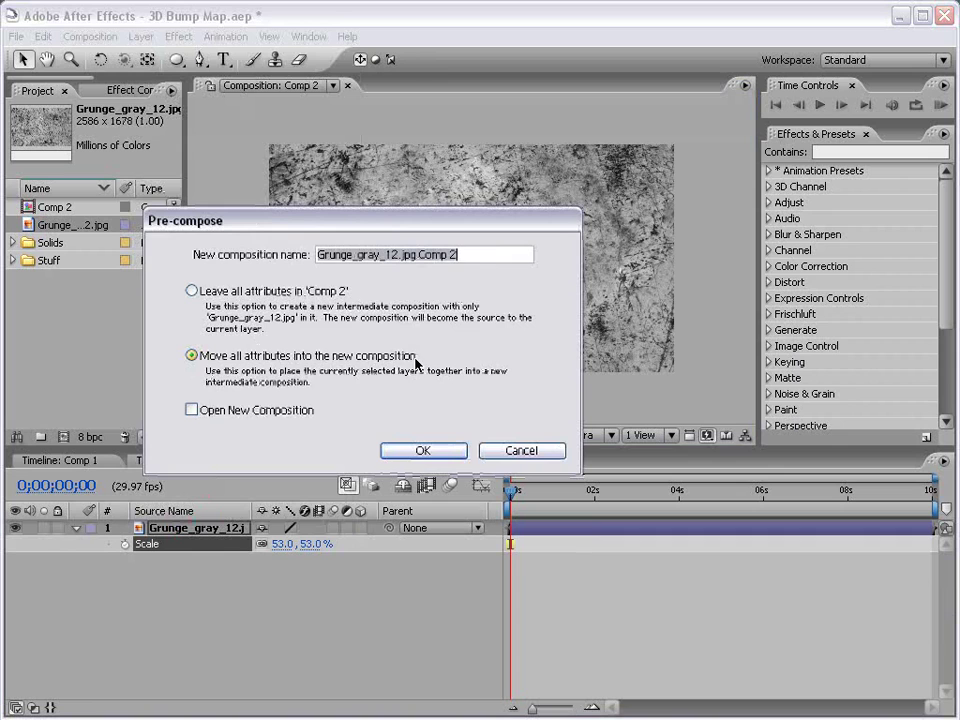
pyautogui.write('Texture')
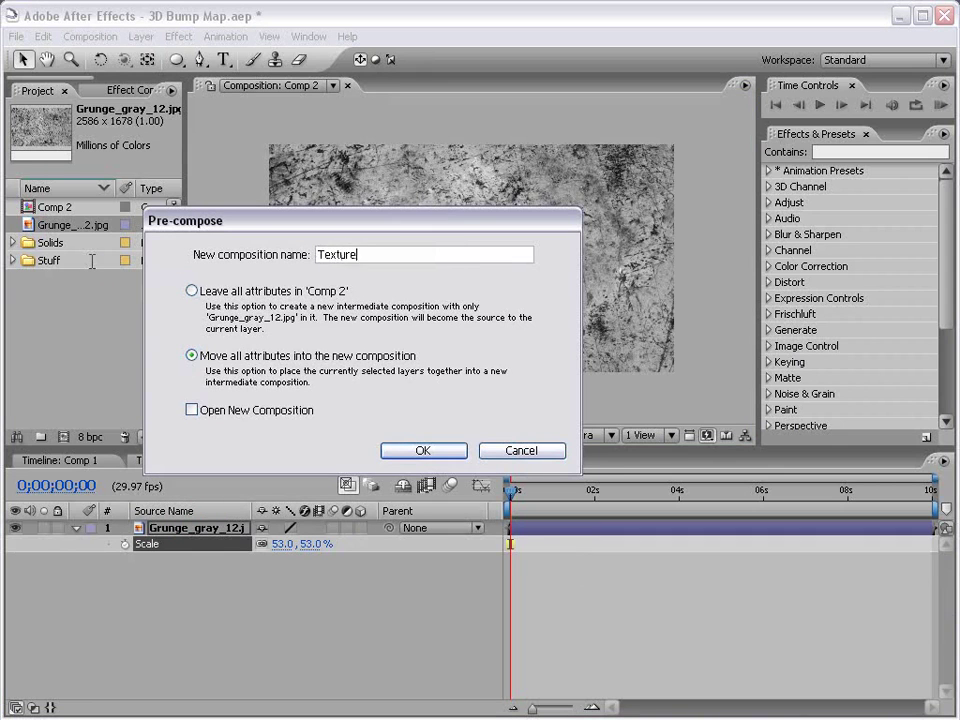
pyautogui.press('Return')
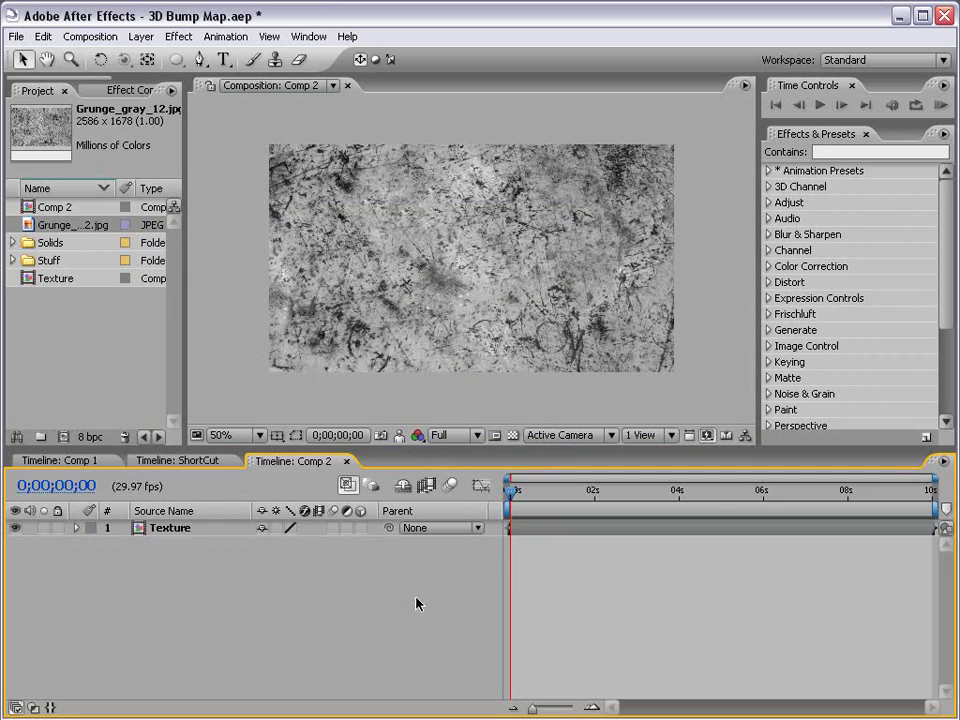
# - Make Texture a 3D layer and add a blue (0096FF) point light named Light 1
pyautogui.click(360, 528)
pyautogui.click(141, 36)
pyautogui.moveTo(152, 56)
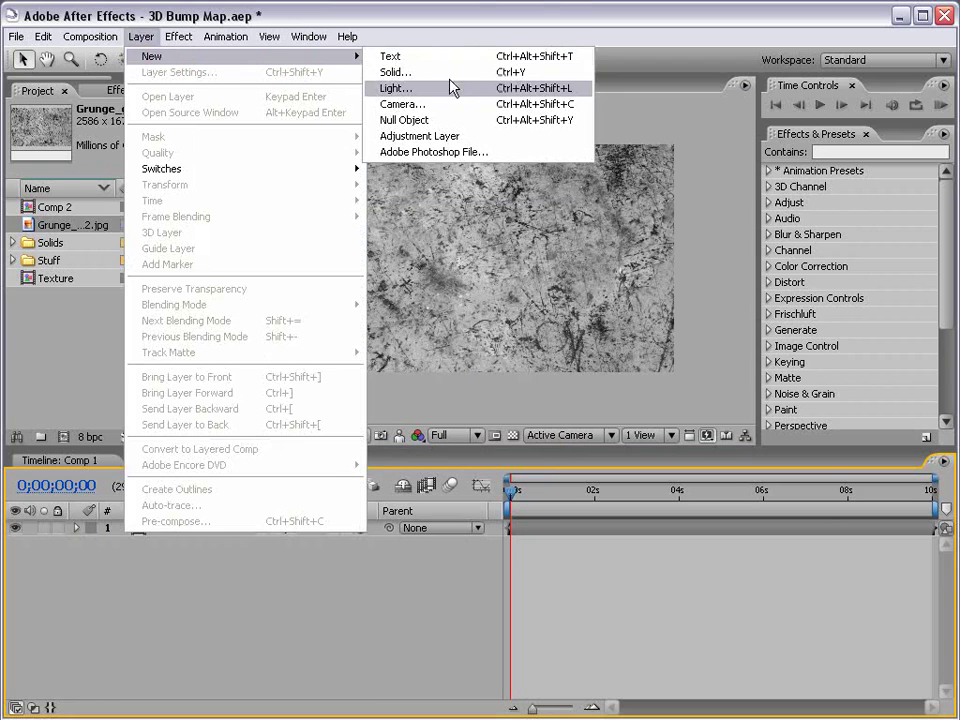
pyautogui.click(445, 94)
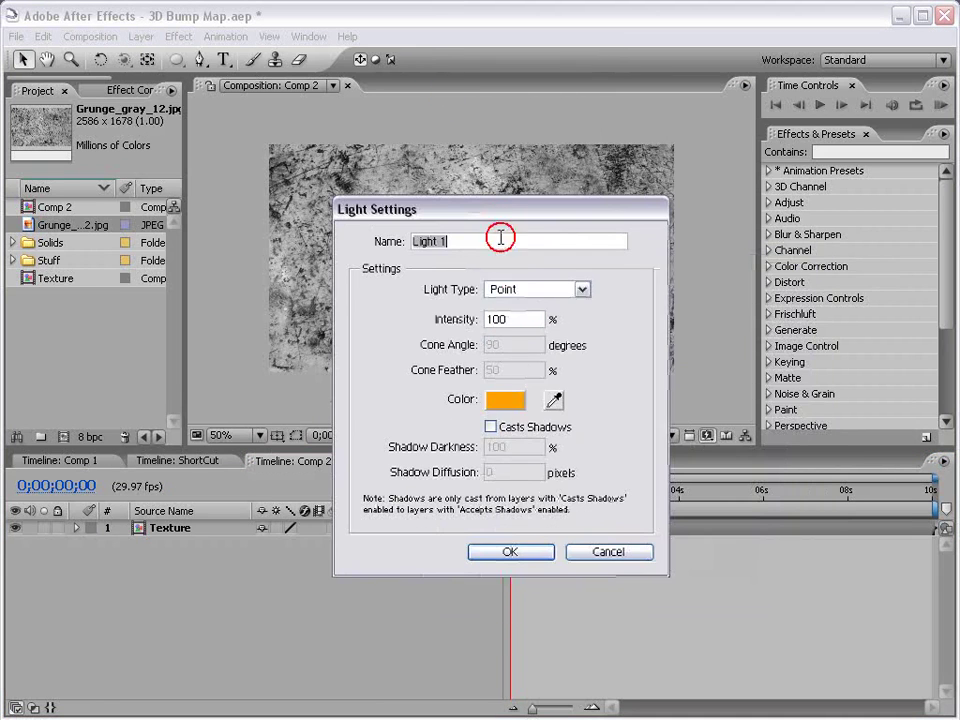
pyautogui.click(518, 403)
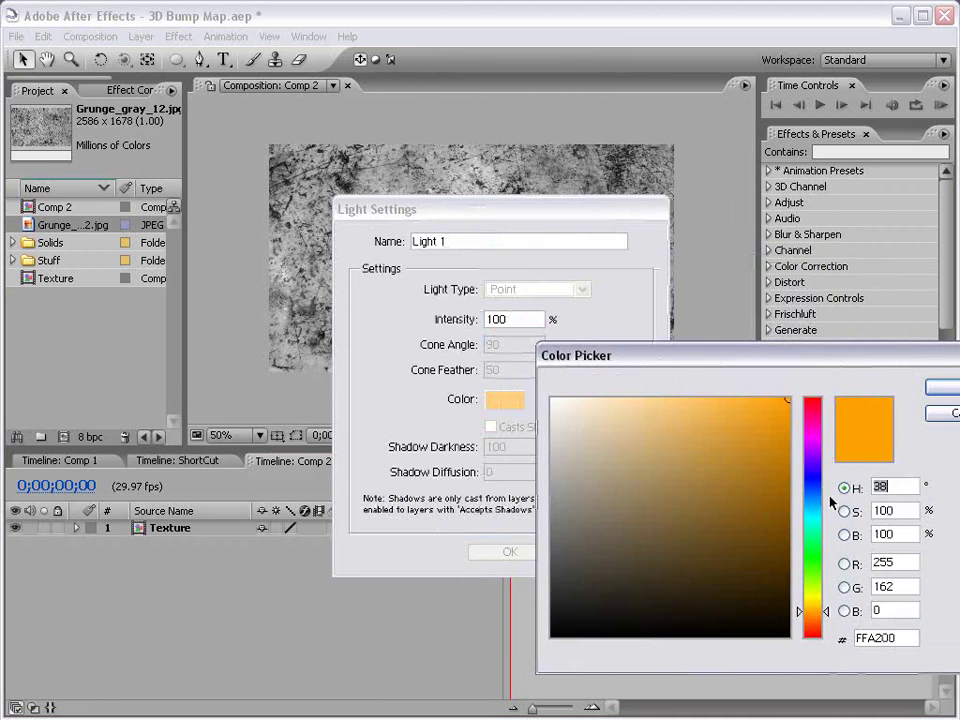
pyautogui.click(818, 507)
pyautogui.moveTo(805, 505); pyautogui.dragTo(812, 501)
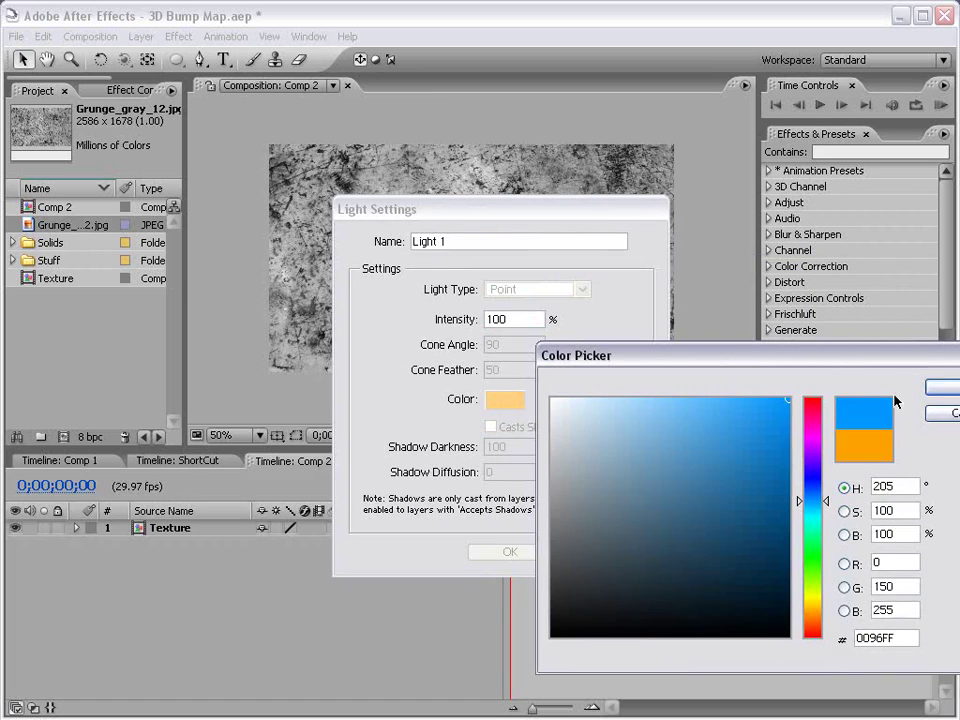
pyautogui.press('Return')
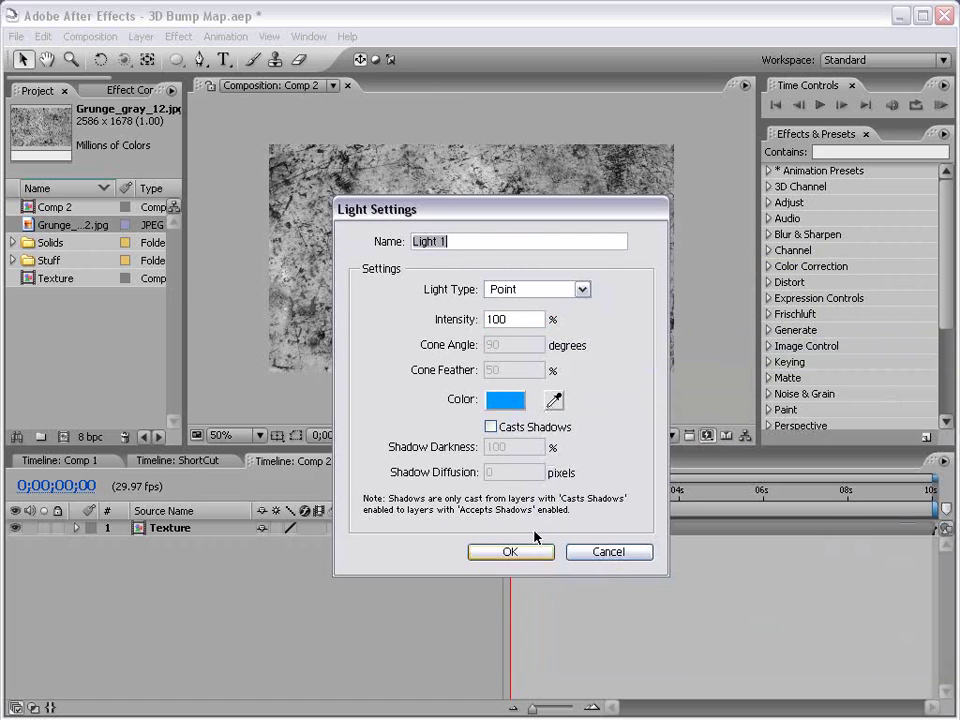
pyautogui.click(508, 556)
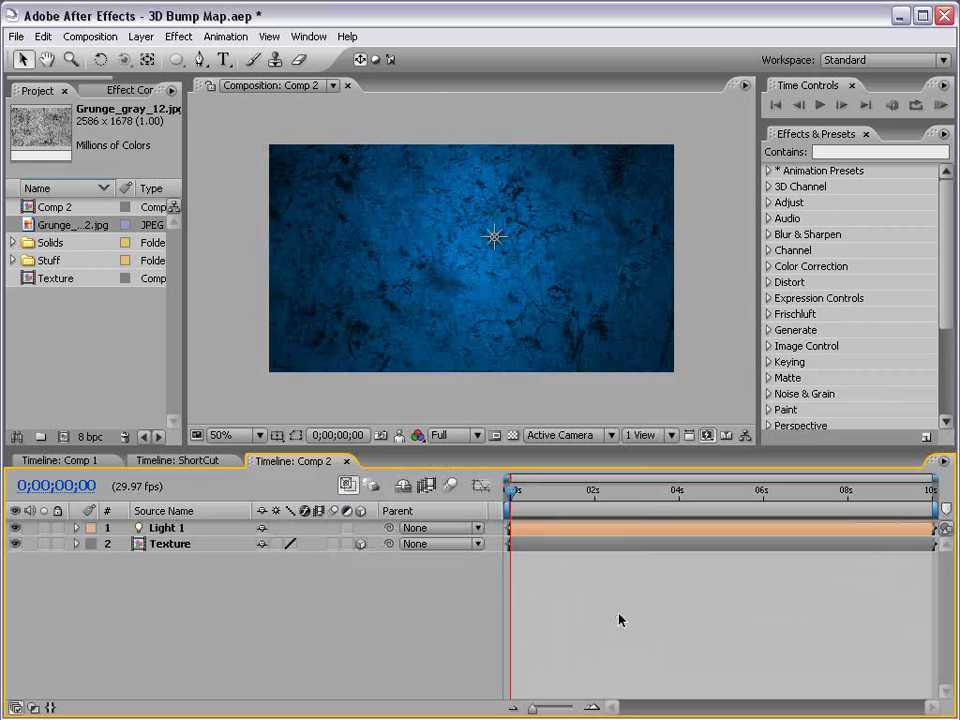
# - Add a Dark Royal Blue solid layer above Texture
pyautogui.click(141, 36)
pyautogui.moveTo(152, 56)
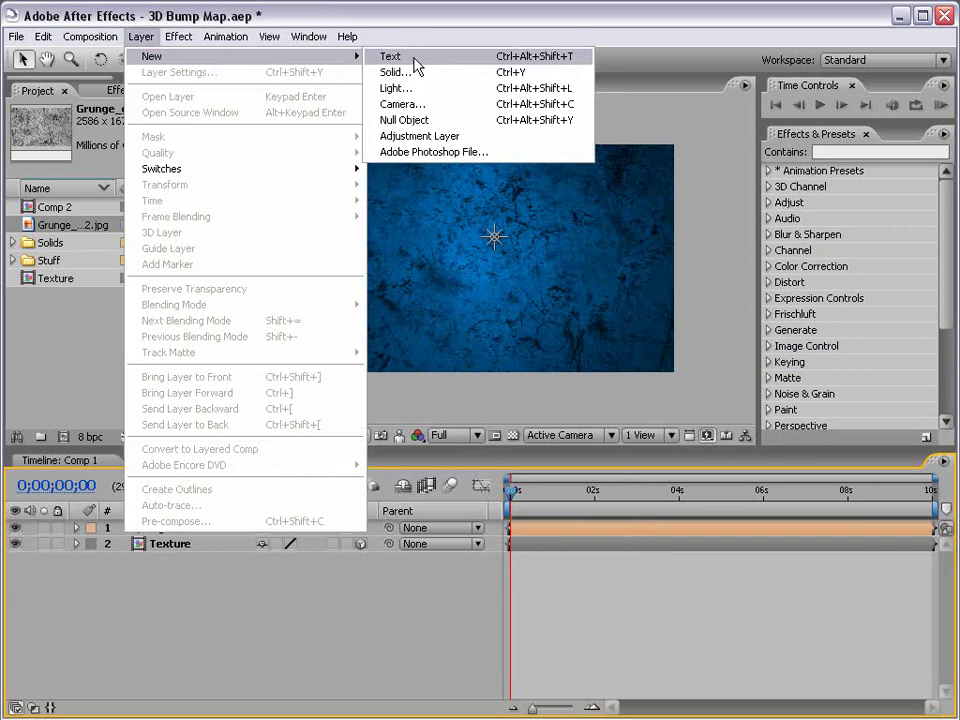
pyautogui.click(407, 72)
pyautogui.click(345, 597)
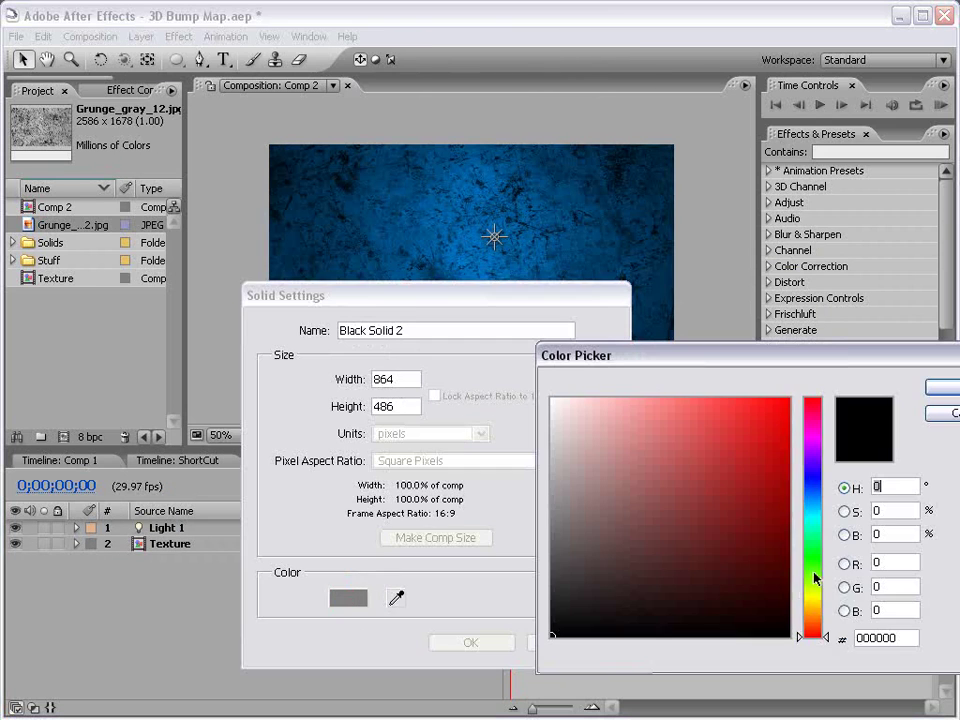
pyautogui.click(805, 500)
pyautogui.click(768, 596)
pyautogui.click(939, 386)
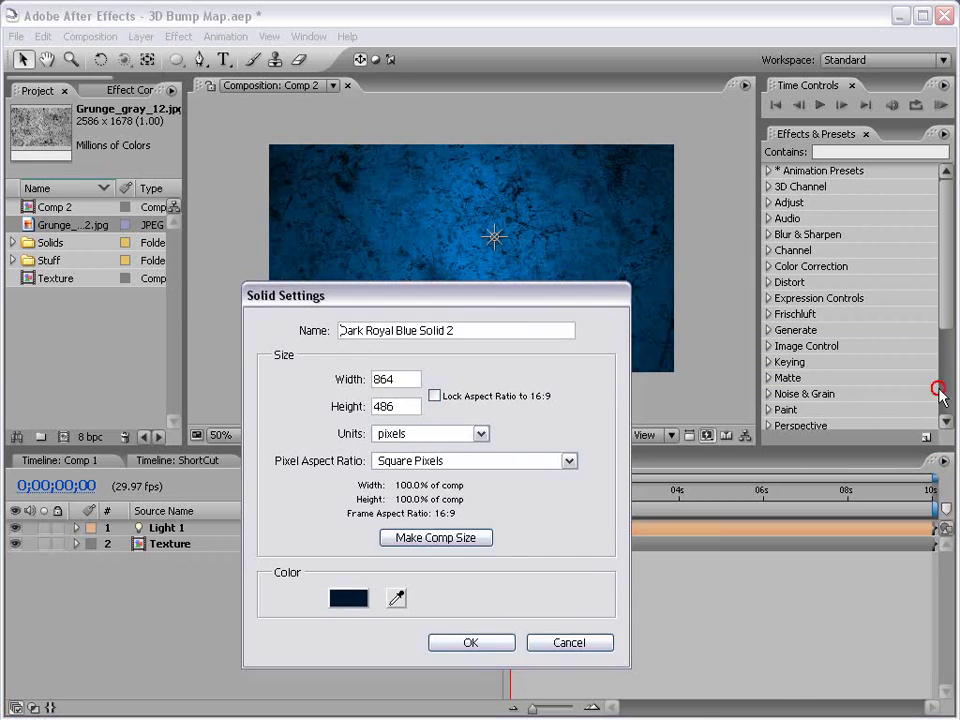
pyautogui.click(491, 643)
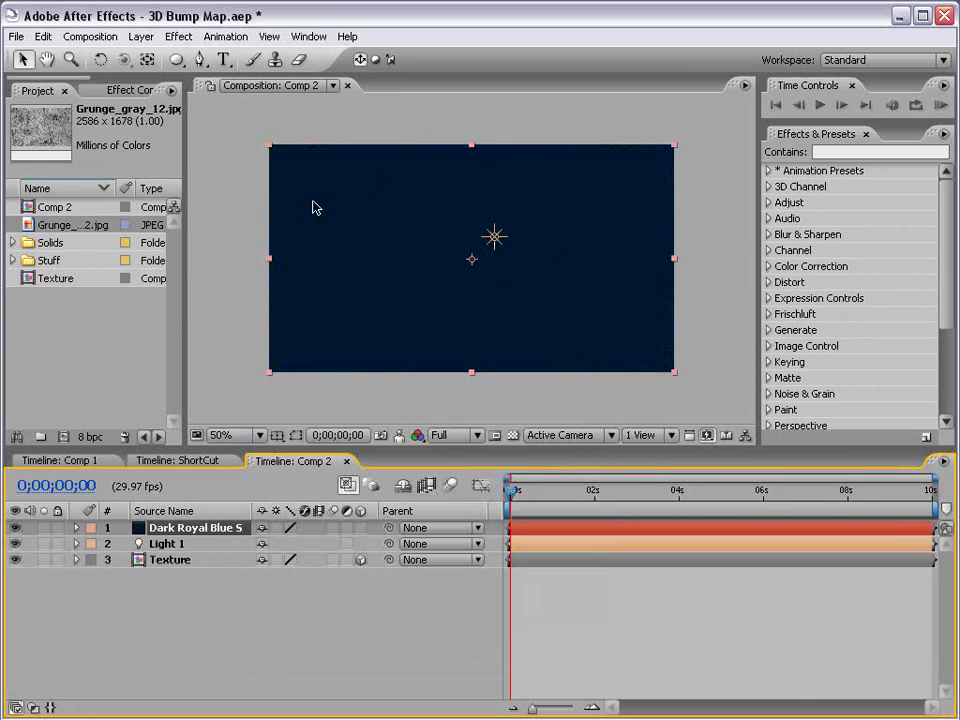
# - Give the blue solid a subtracted elliptical mask feathered to 165 pixels
pyautogui.click(176, 60)
pyautogui.click(265, 80)
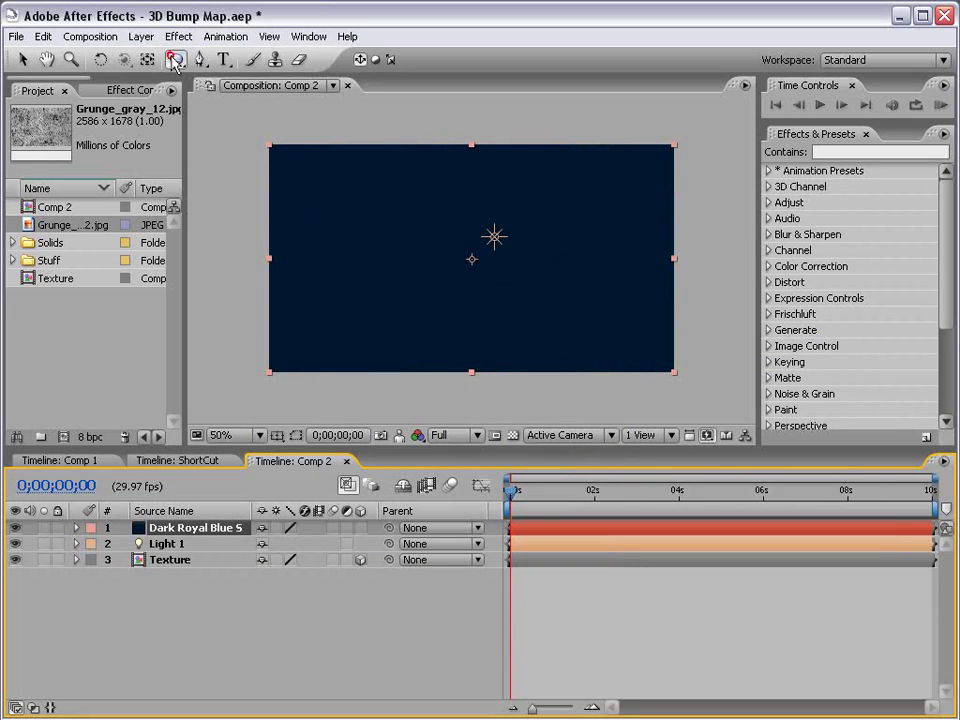
pyautogui.doubleClick(176, 60)
pyautogui.click(163, 527)
pyautogui.press('f')
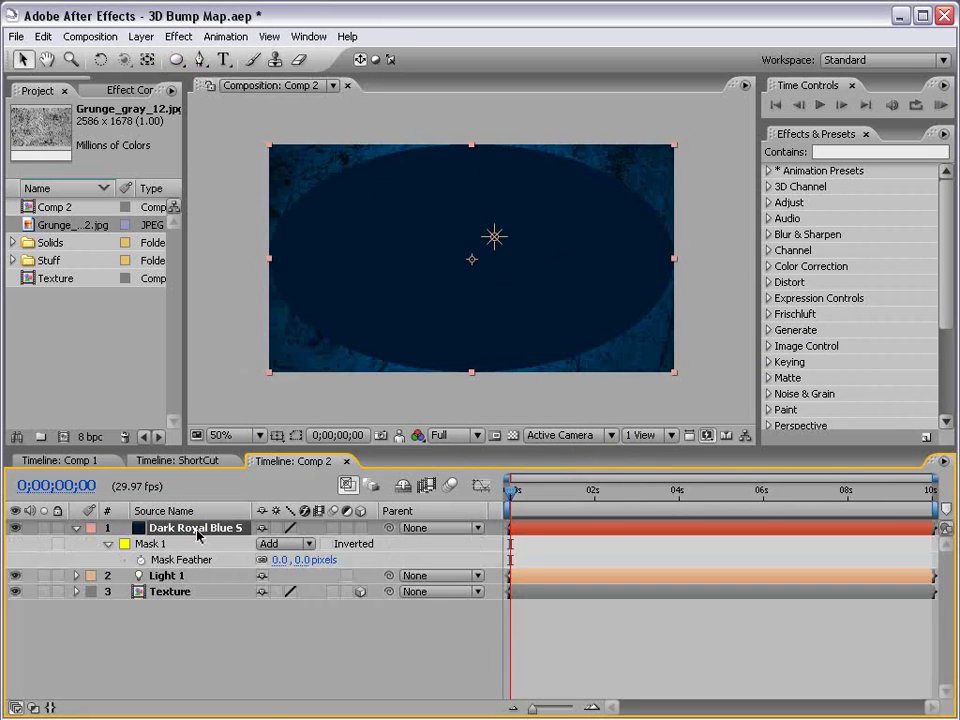
pyautogui.click(307, 544)
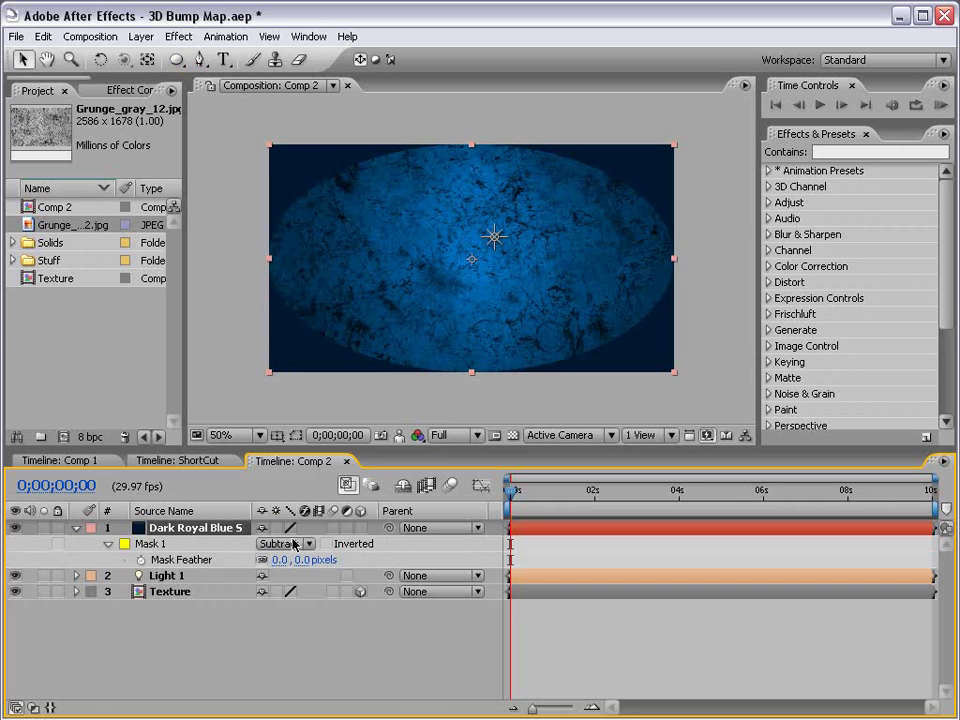
pyautogui.moveTo(303, 567); pyautogui.dragTo(401, 552)
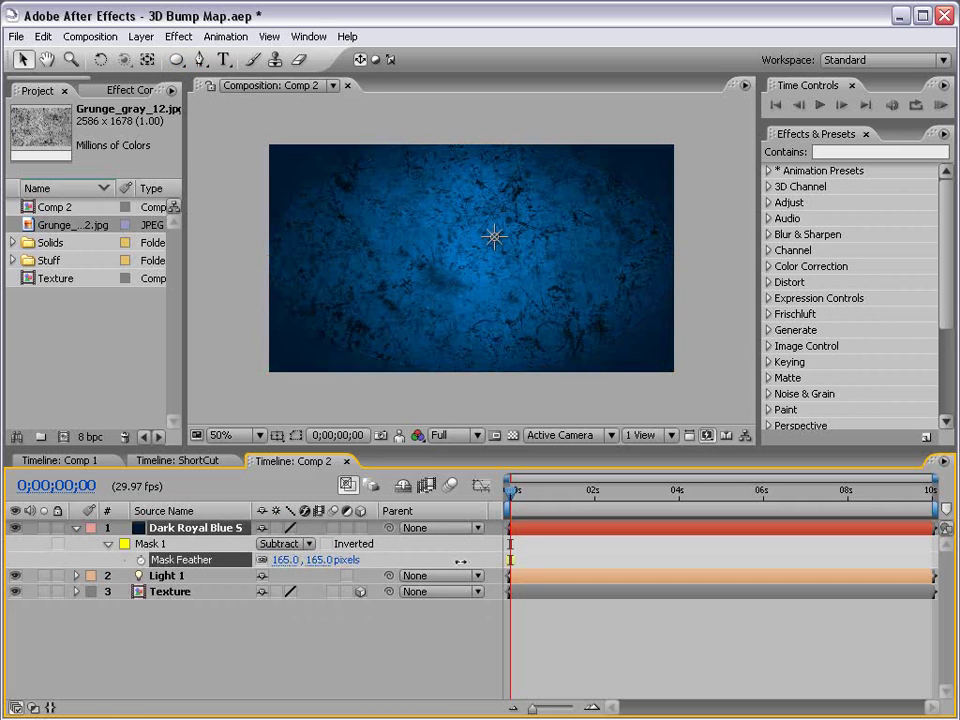
# - Blend the solid in Classic Color Burn at 20% opacity, then select Texture
pyautogui.press('F4')
pyautogui.click(285, 528)
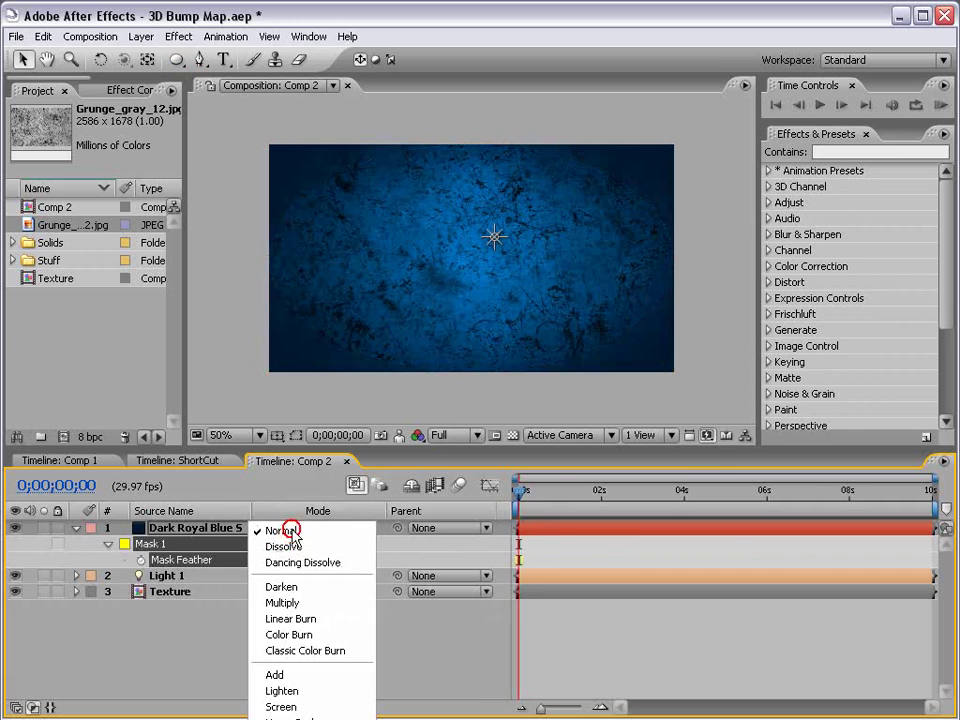
pyautogui.click(318, 651)
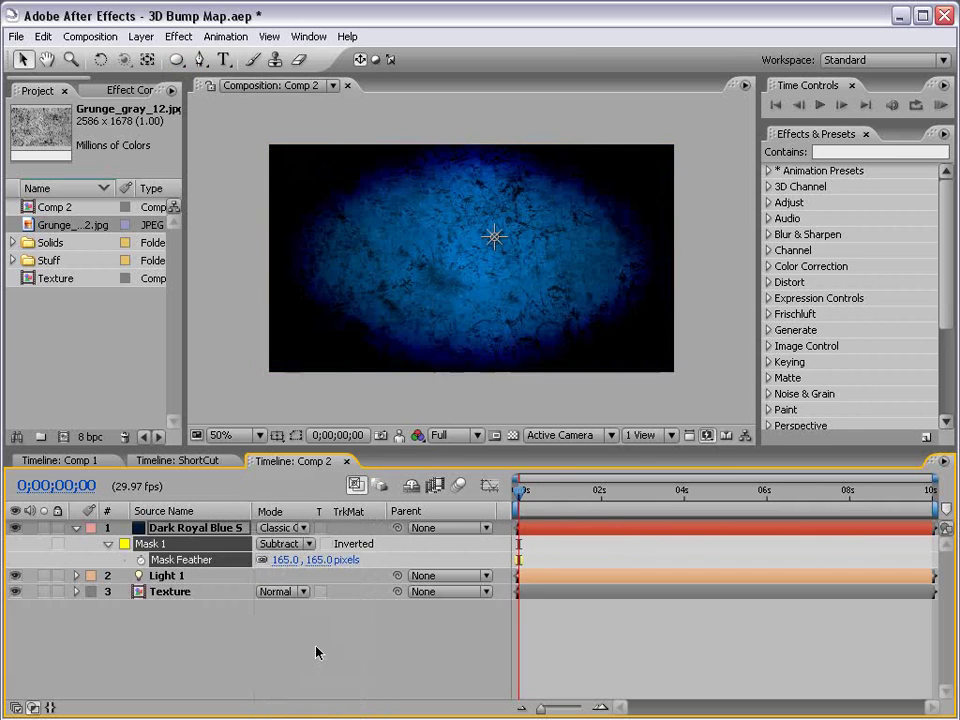
pyautogui.click(222, 535)
pyautogui.press('t')
pyautogui.moveTo(262, 544); pyautogui.dragTo(177, 544)
pyautogui.click(668, 681)
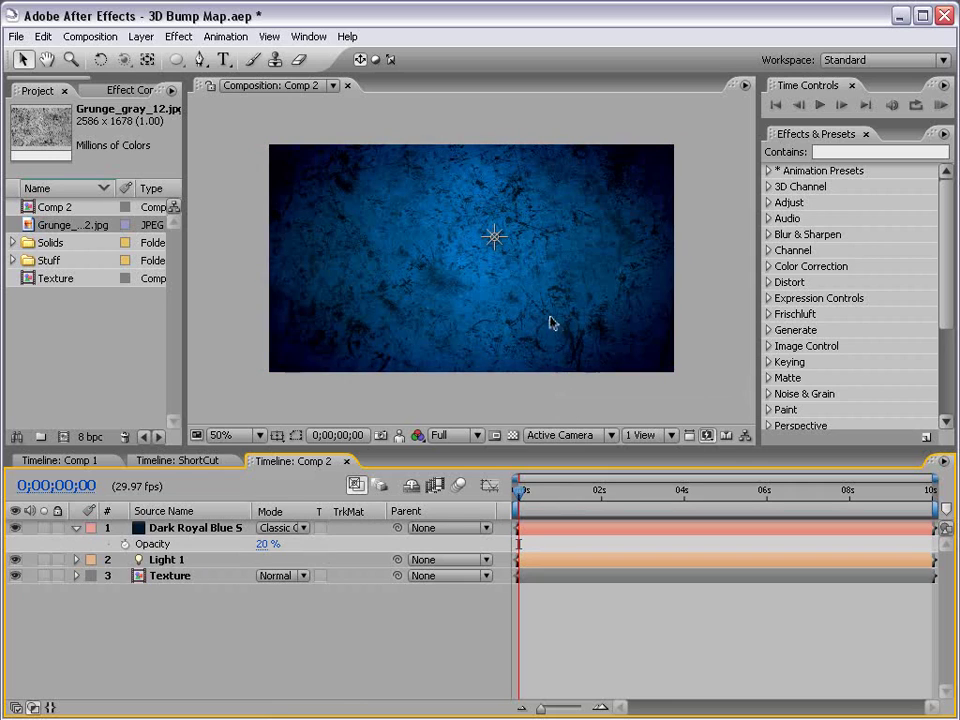
pyautogui.click(182, 579)
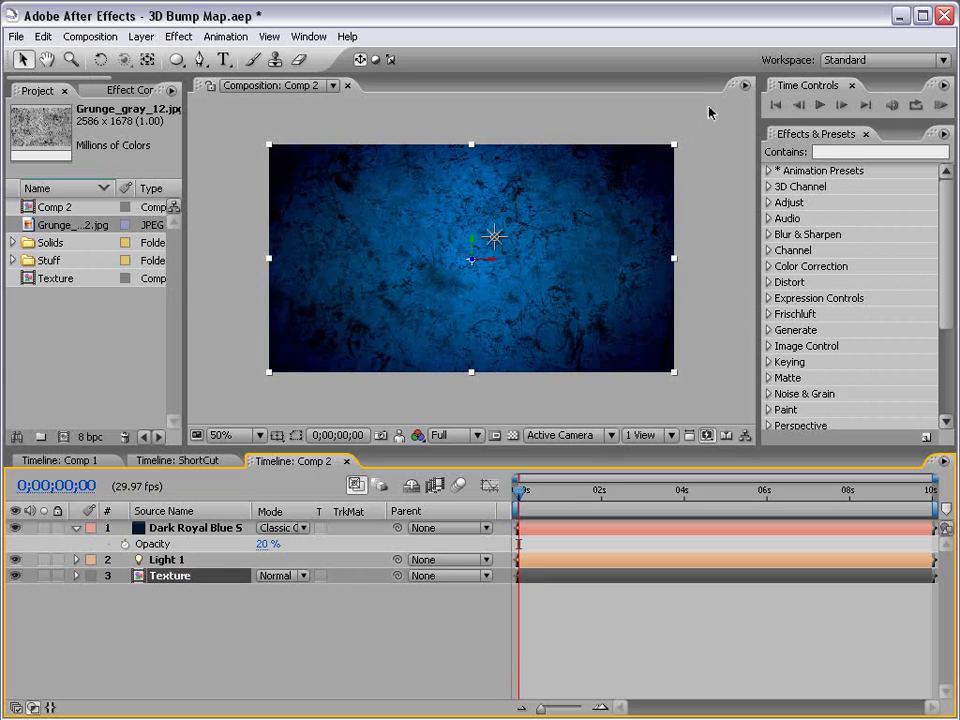
# - Apply the CC Glass effect to the Texture layer
pyautogui.click(845, 152)
pyautogui.write('glass')
pyautogui.click(835, 218)
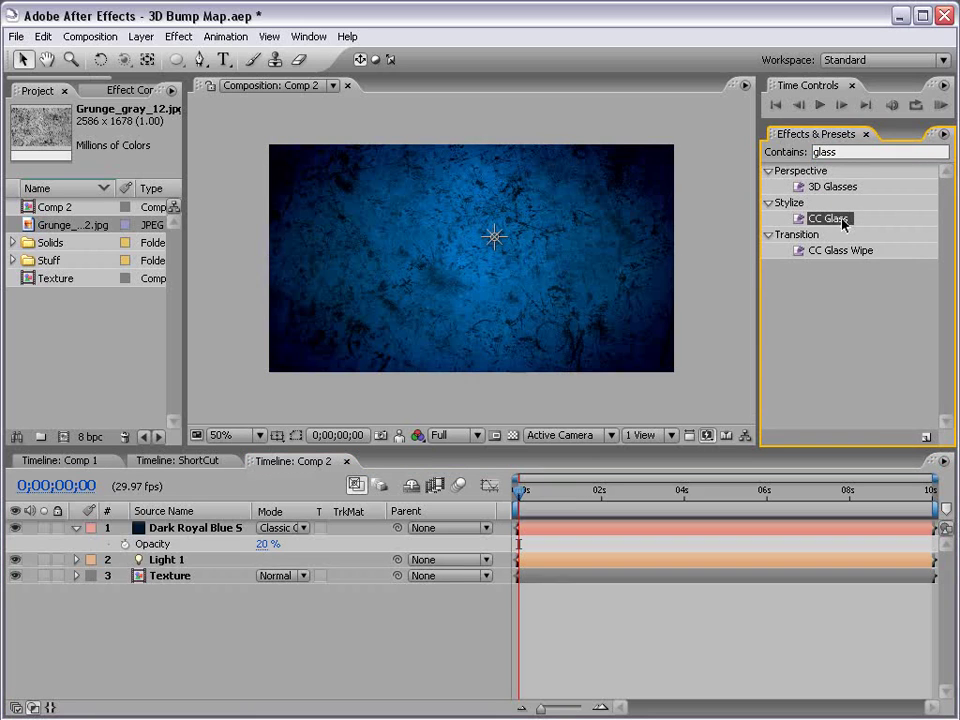
pyautogui.moveTo(848, 220); pyautogui.dragTo(541, 580)
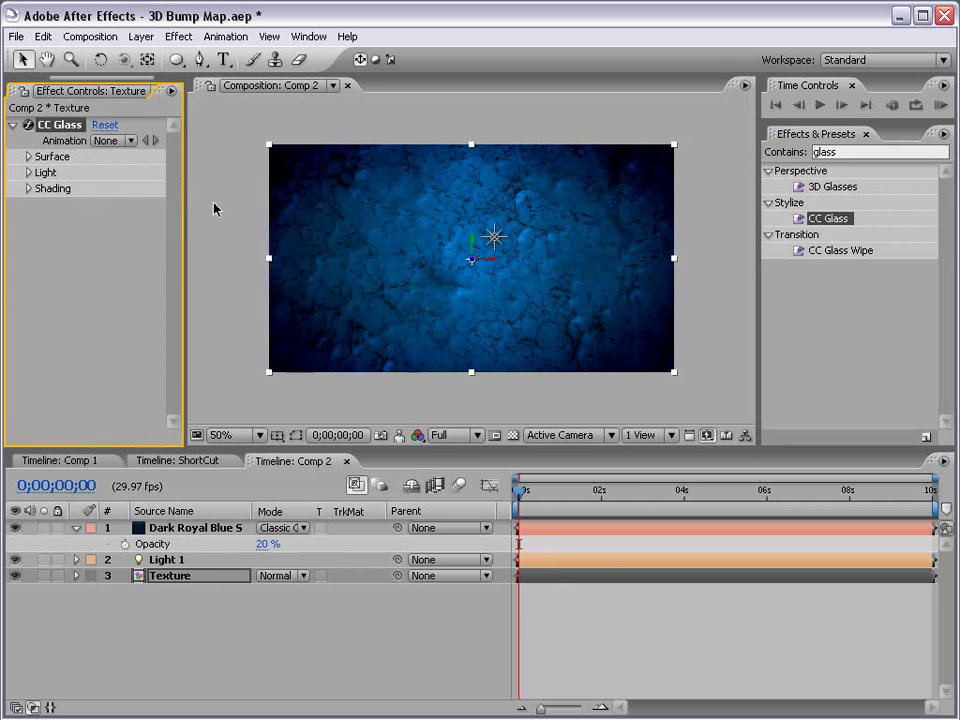
# - Set the CC Glass Light Type to Point Light
pyautogui.moveTo(186, 203); pyautogui.dragTo(235, 207)
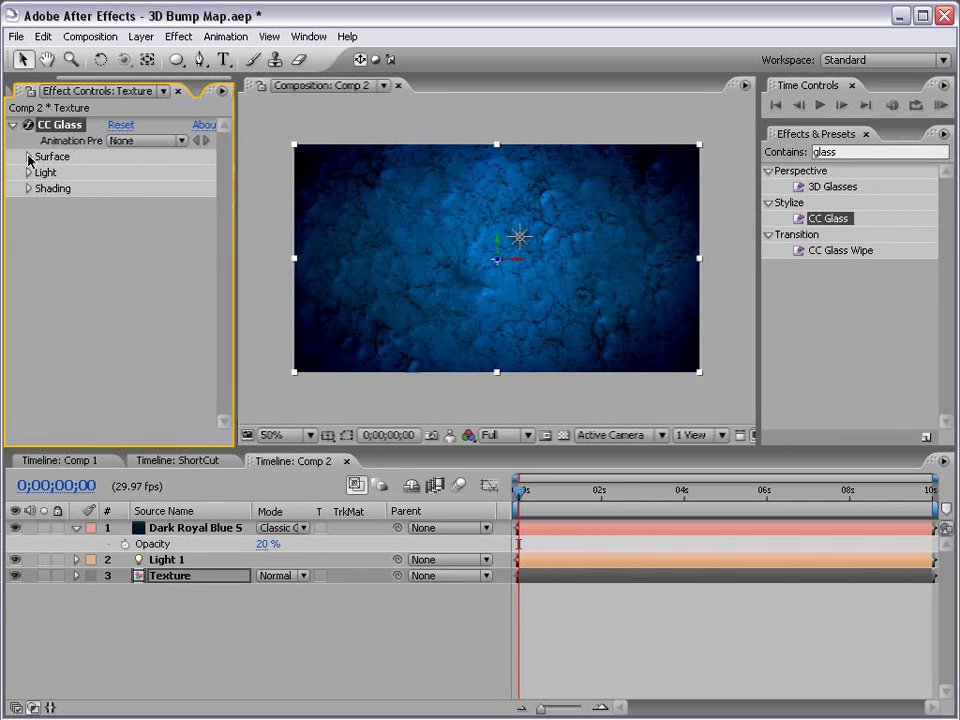
pyautogui.click(28, 157)
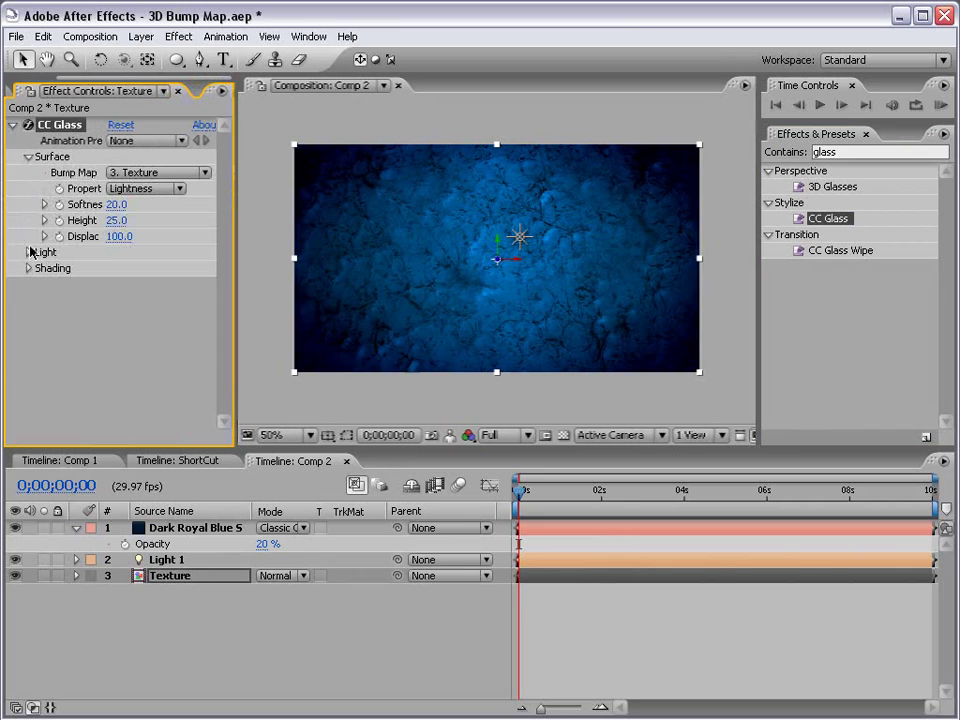
pyautogui.click(28, 252)
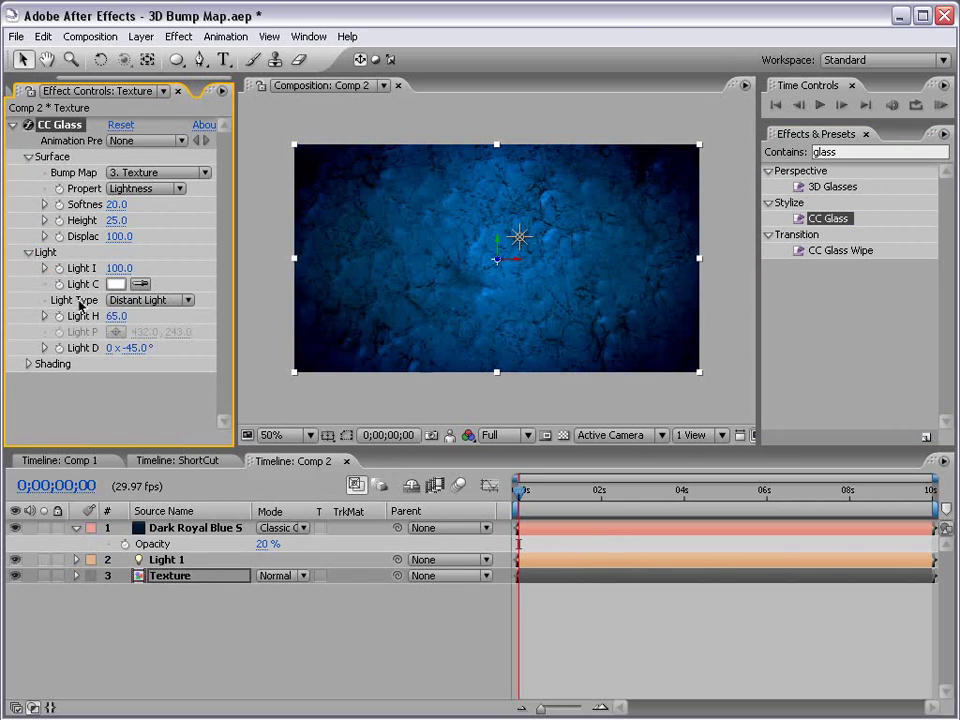
pyautogui.click(165, 302)
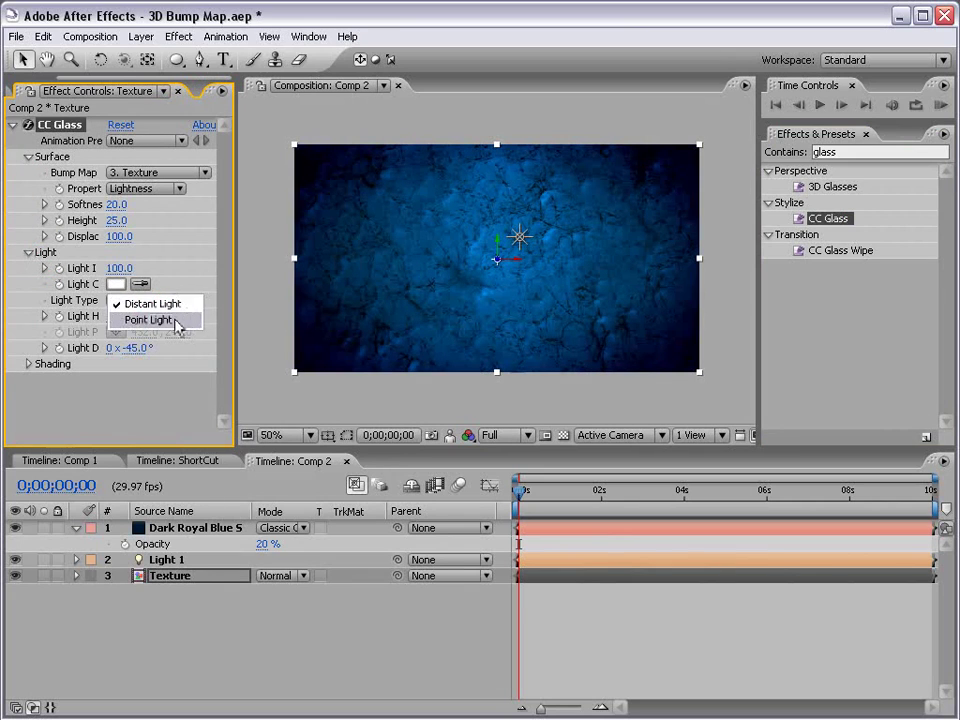
pyautogui.click(176, 320)
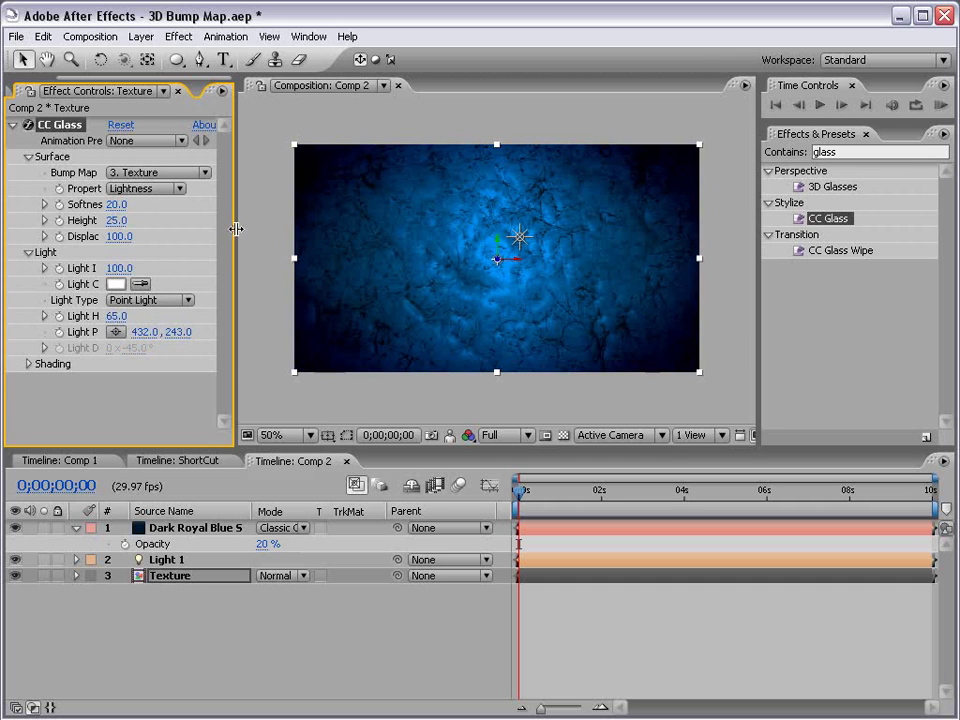
# - Lower CC Glass Softness and set Height to 3.0, viewing at full size
pyautogui.moveTo(236, 230); pyautogui.dragTo(313, 233)
pyautogui.moveTo(154, 199); pyautogui.dragTo(42, 222)
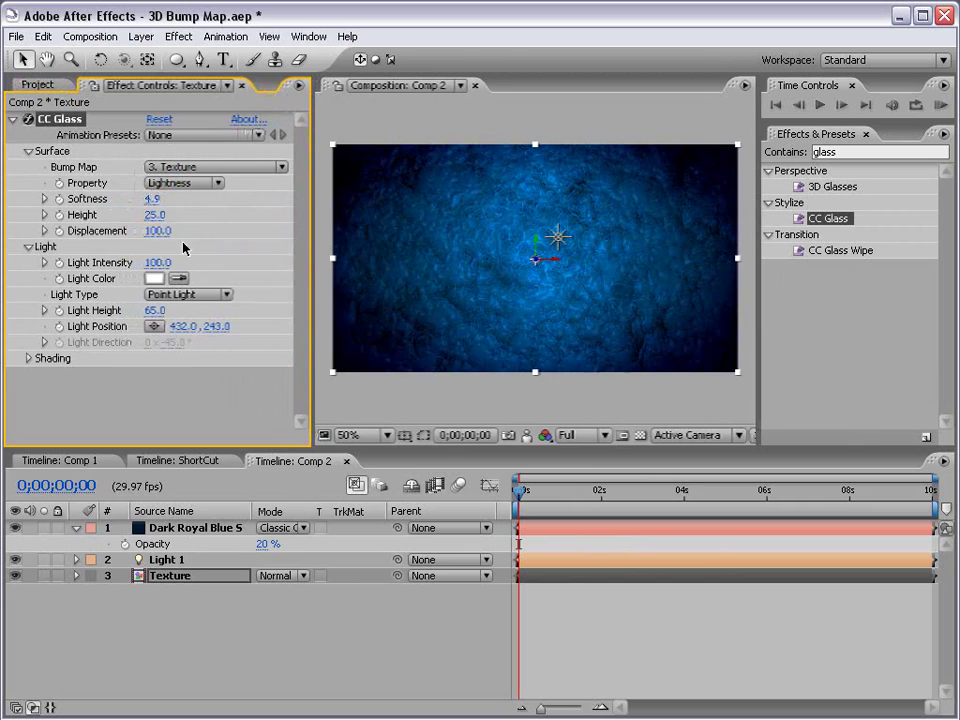
pyautogui.press('/')
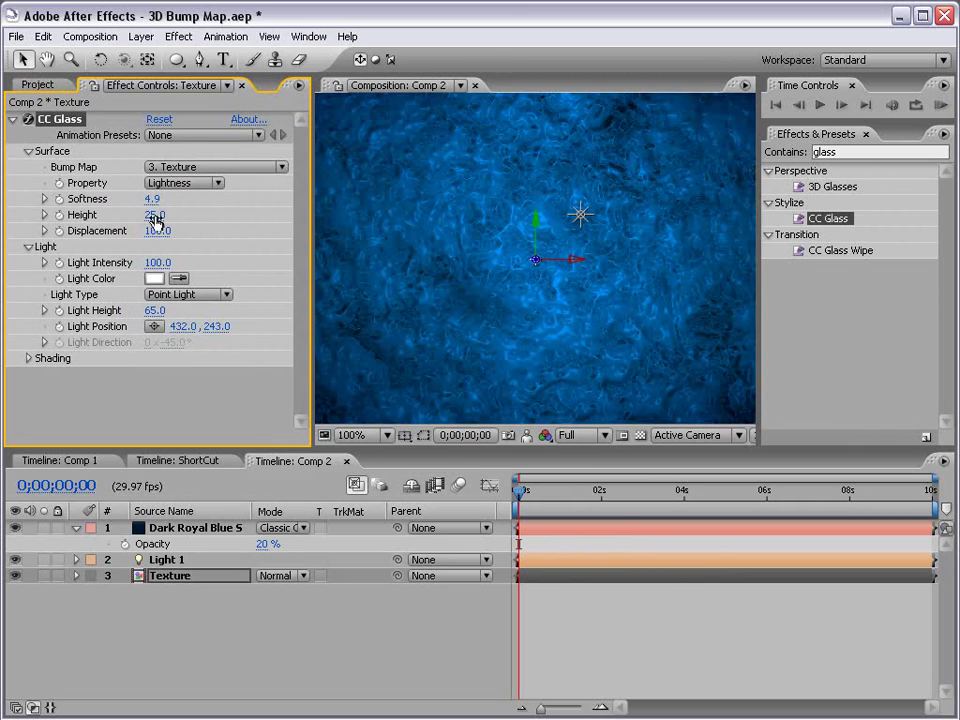
pyautogui.moveTo(154, 215)
pyautogui.mouseDown()
pyautogui.moveTo(104, 226)
pyautogui.moveTo(135, 229)
pyautogui.mouseUp()
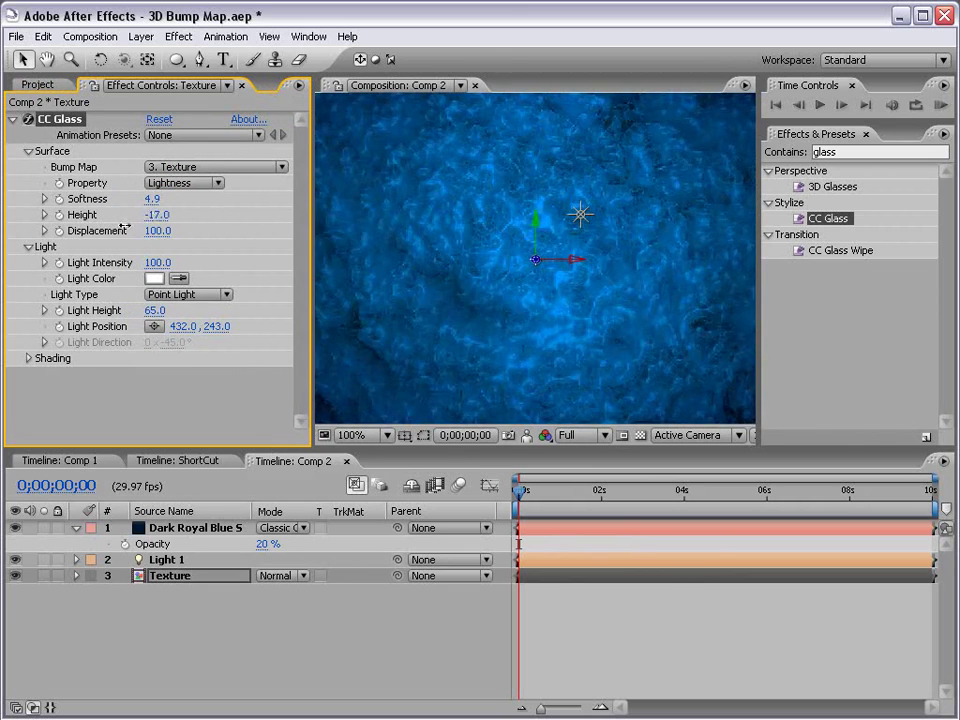
pyautogui.click(157, 215)
pyautogui.write('3')
pyautogui.press('Return')
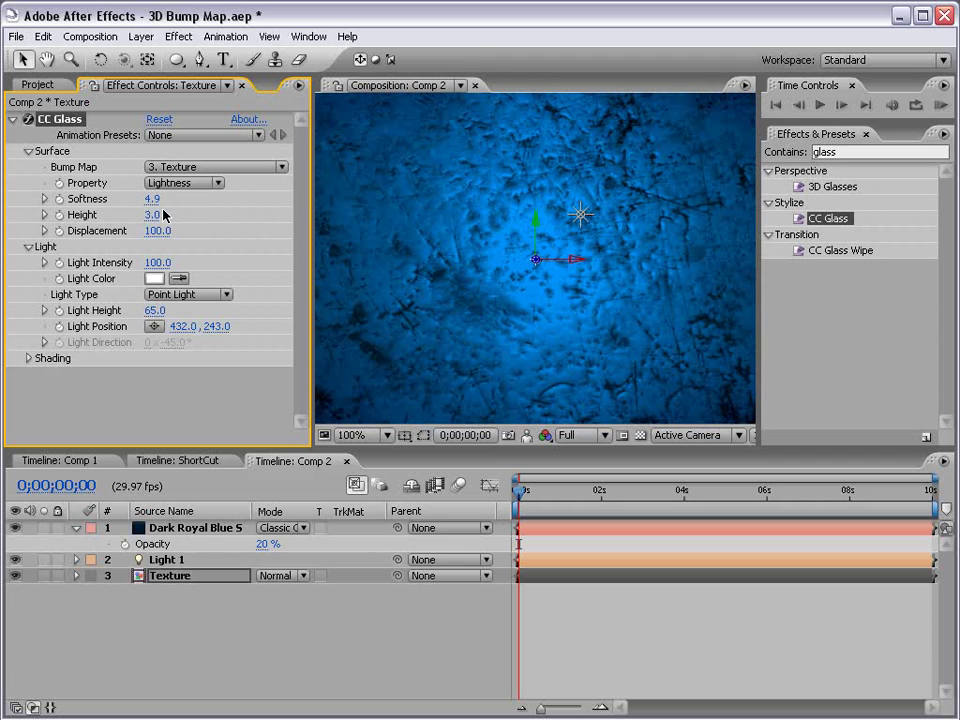
# - Reframe the view and settle CC Glass on Height 6.0 and Softness 1.1
pyautogui.press('h')
pyautogui.moveTo(578, 238)
pyautogui.mouseDown()
pyautogui.moveTo(578, 338)
pyautogui.moveTo(600, 214)
pyautogui.mouseUp()
pyautogui.moveTo(510, 381)
pyautogui.mouseDown()
pyautogui.moveTo(510, 236)
pyautogui.moveTo(496, 298)
pyautogui.mouseUp()
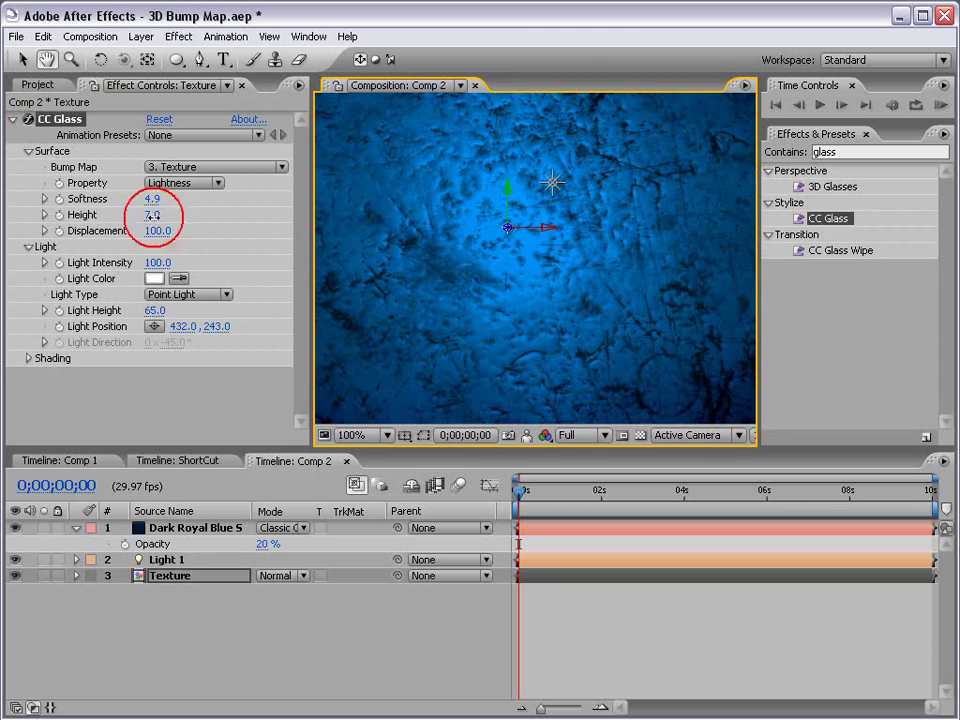
pyautogui.moveTo(147, 215)
pyautogui.mouseDown()
pyautogui.moveTo(148, 200)
pyautogui.moveTo(133, 199)
pyautogui.mouseUp()
pyautogui.press('v')
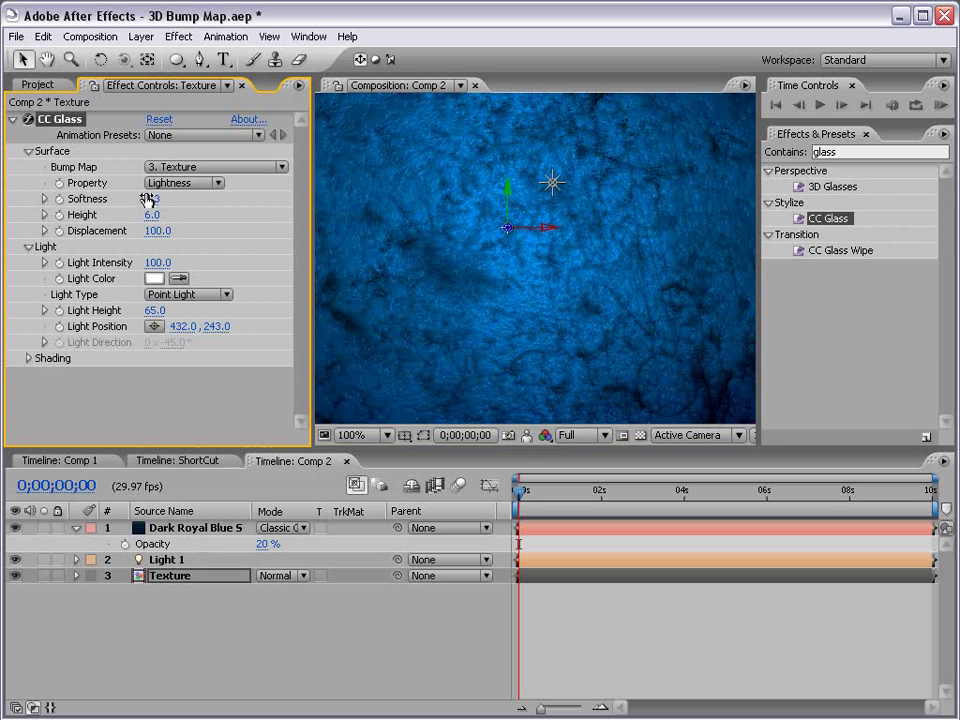
pyautogui.moveTo(148, 199); pyautogui.dragTo(160, 199)
pyautogui.press('`')
pyautogui.press('`')
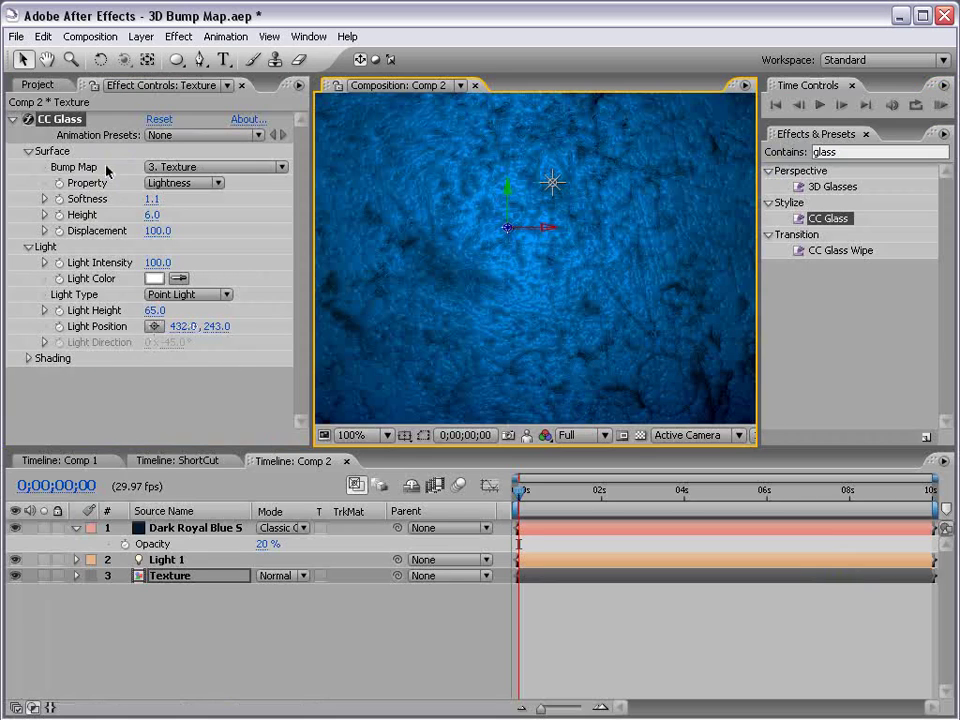
# - Drag the CC Glass light position point to 628, 288
pyautogui.moveTo(510, 236)
pyautogui.mouseDown()
pyautogui.moveTo(433, 335)
pyautogui.moveTo(506, 392)
pyautogui.moveTo(671, 399)
pyautogui.moveTo(688, 197)
pyautogui.moveTo(669, 360)
pyautogui.moveTo(422, 345)
pyautogui.moveTo(386, 178)
pyautogui.moveTo(414, 364)
pyautogui.moveTo(656, 378)
pyautogui.moveTo(694, 280)
pyautogui.mouseUp()
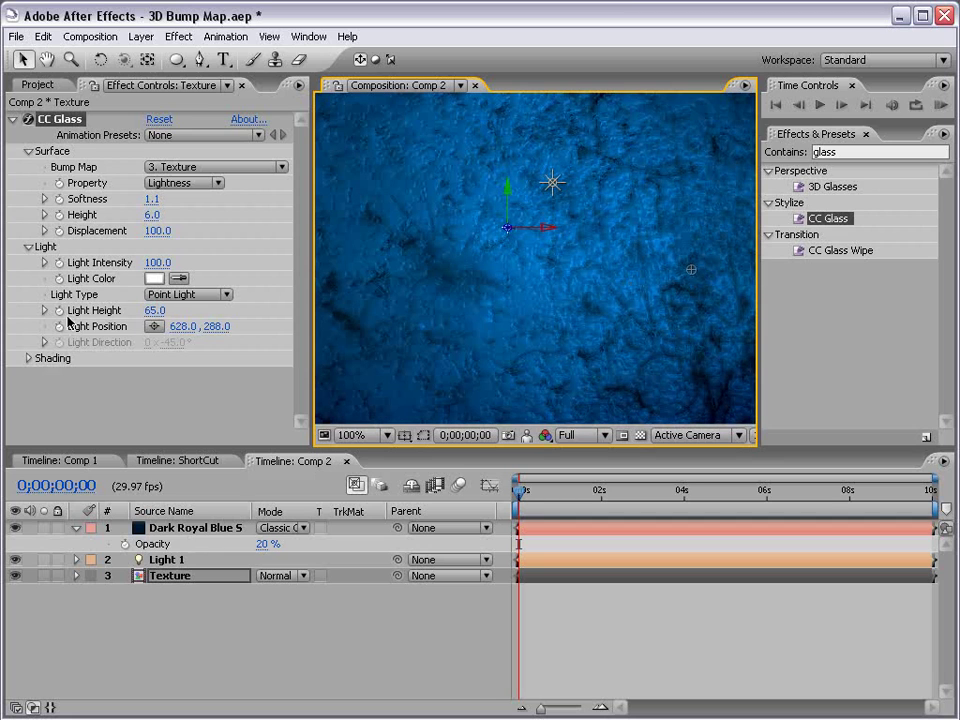
pyautogui.click(556, 188)
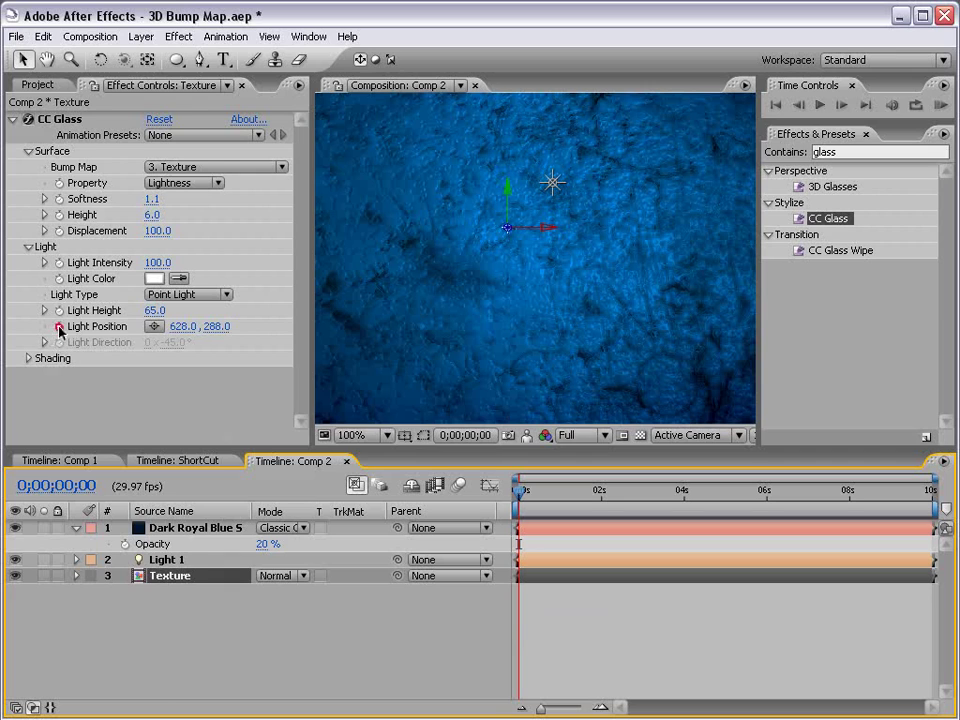
# - Link CC Glass Light Position to Light 1 via a toComp expression, then move Light 1
pyautogui.keyDown('alt'); pyautogui.click(59, 326); pyautogui.keyUp('alt')
pyautogui.click(632, 624)
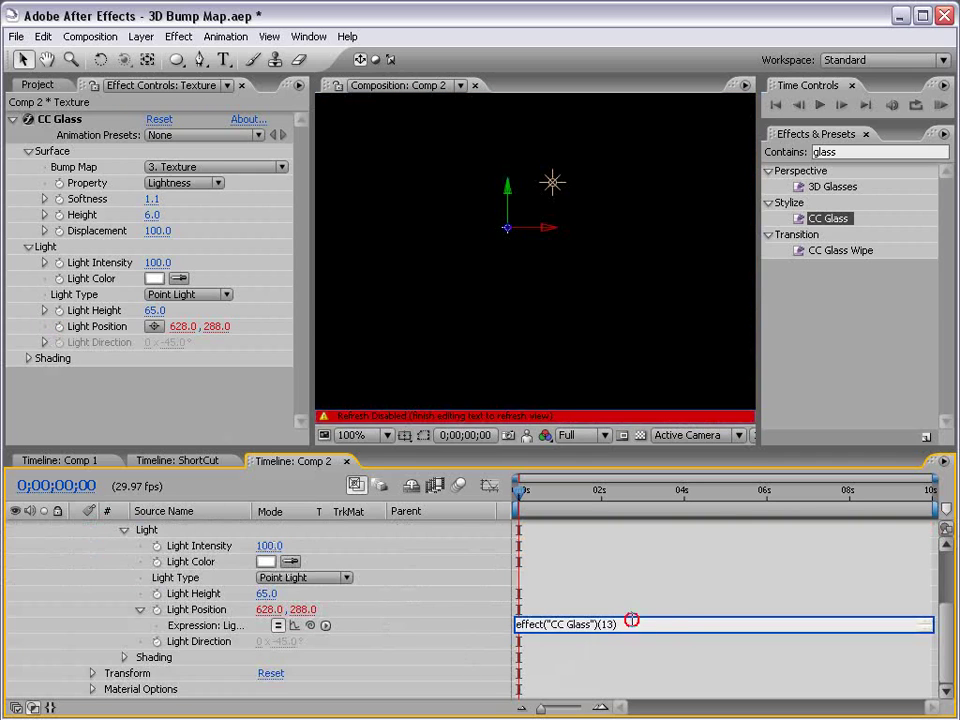
pyautogui.moveTo(943, 620); pyautogui.dragTo(943, 608)
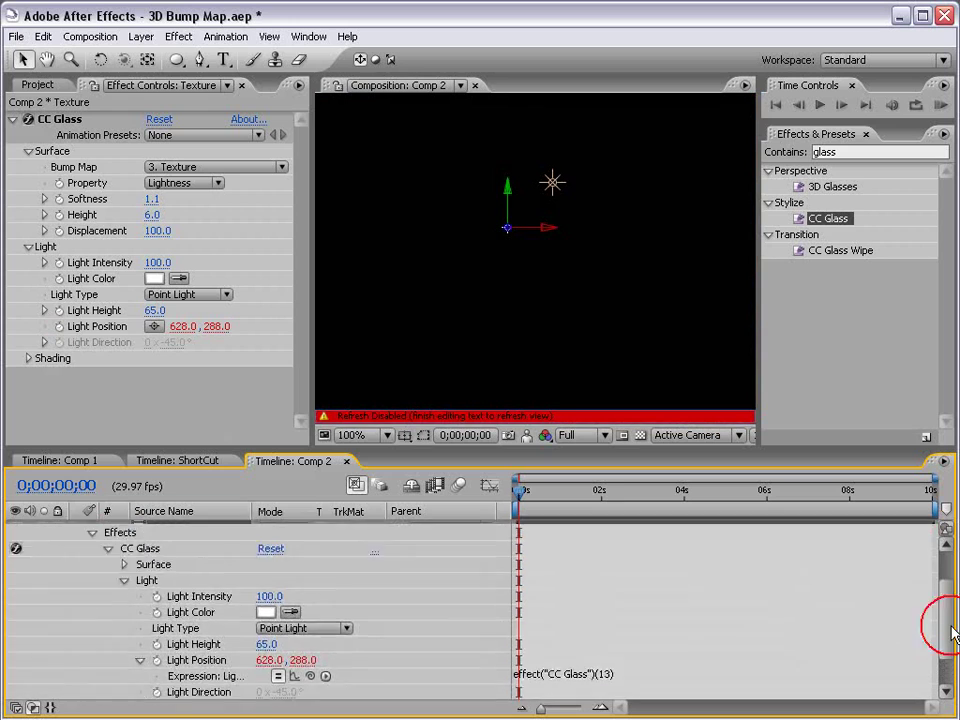
pyautogui.click(520, 643)
pyautogui.press('BackSpace')
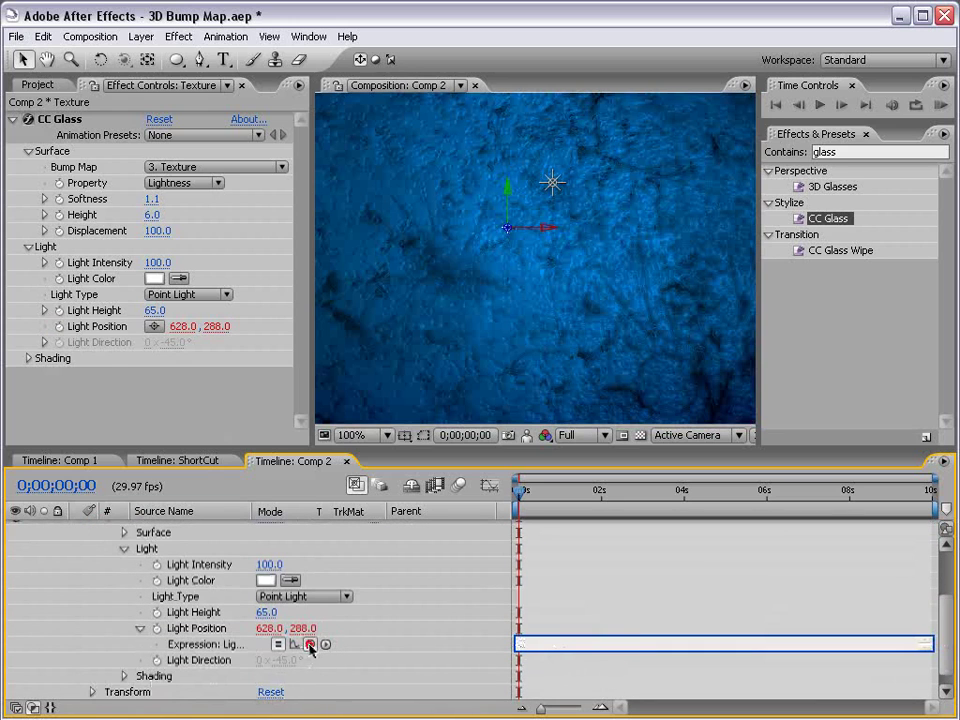
pyautogui.moveTo(310, 644)
pyautogui.mouseDown()
pyautogui.moveTo(251, 520)
pyautogui.moveTo(165, 564)
pyautogui.mouseUp()
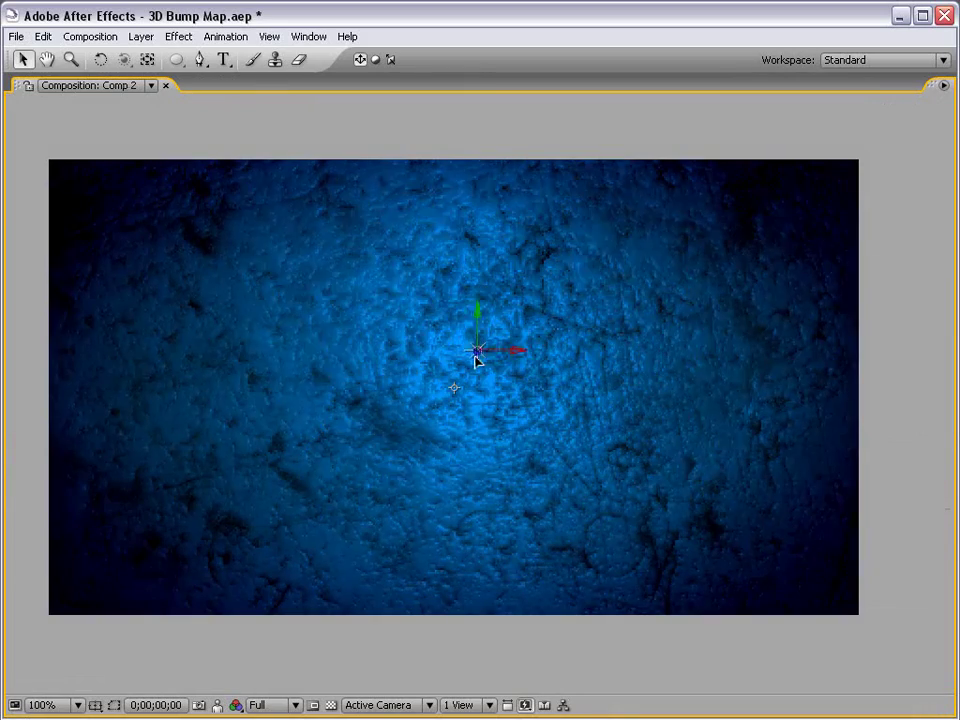
pyautogui.moveTo(475, 358)
pyautogui.mouseDown()
pyautogui.moveTo(198, 327)
pyautogui.moveTo(724, 374)
pyautogui.moveTo(701, 259)
pyautogui.moveTo(469, 363)
pyautogui.mouseUp()
# - Set CC Glass Shading Diffuse to 0 and preview the darker result
pyautogui.press('`')
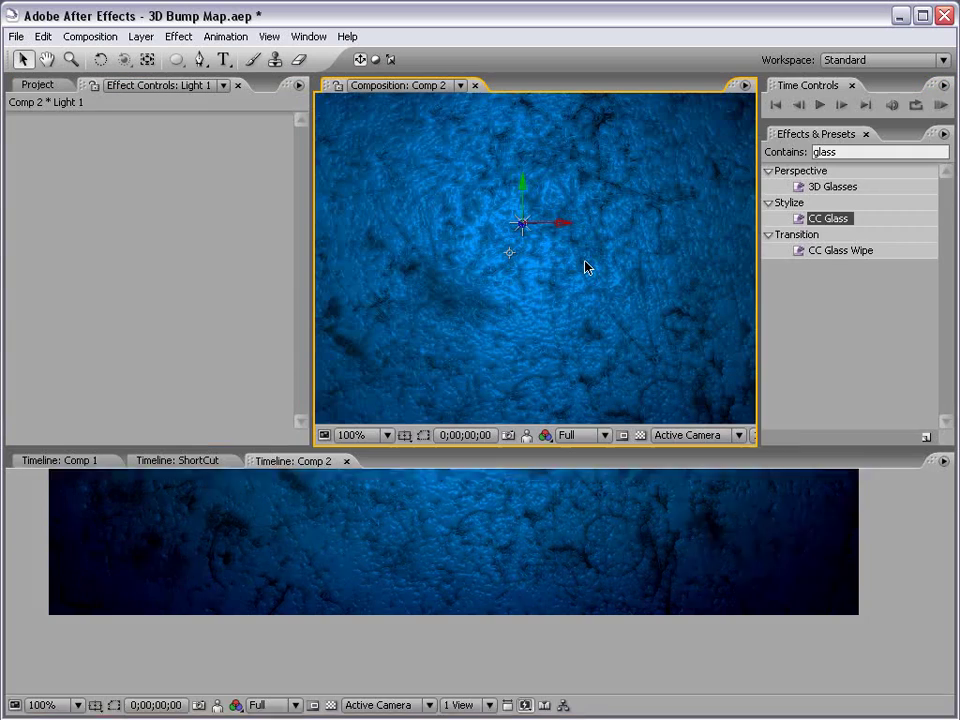
pyautogui.click(155, 576)
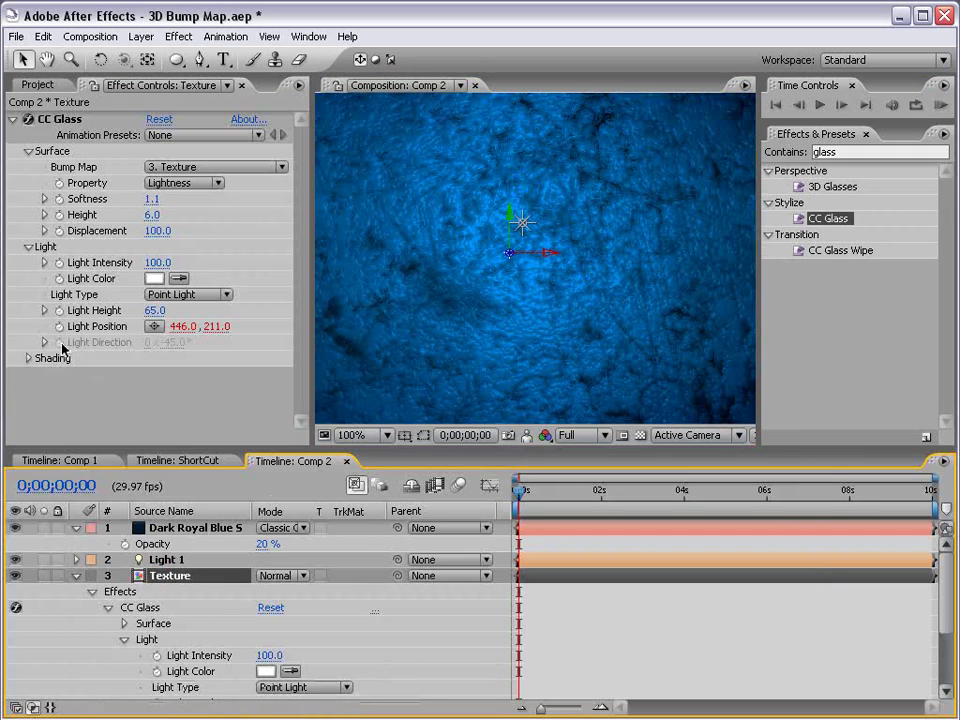
pyautogui.click(29, 357)
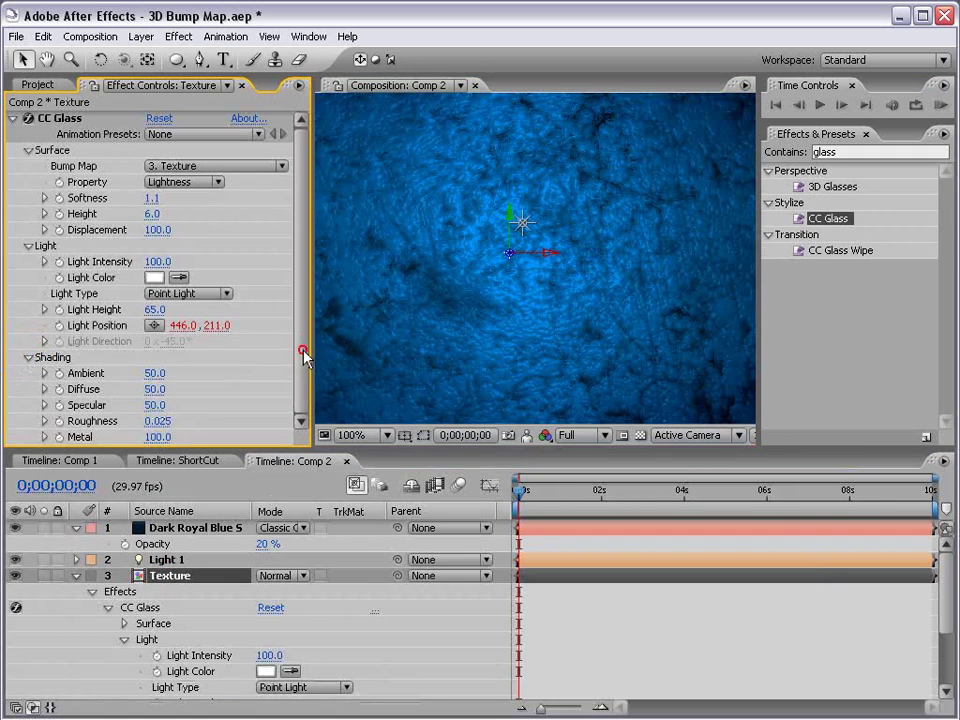
pyautogui.click(150, 389)
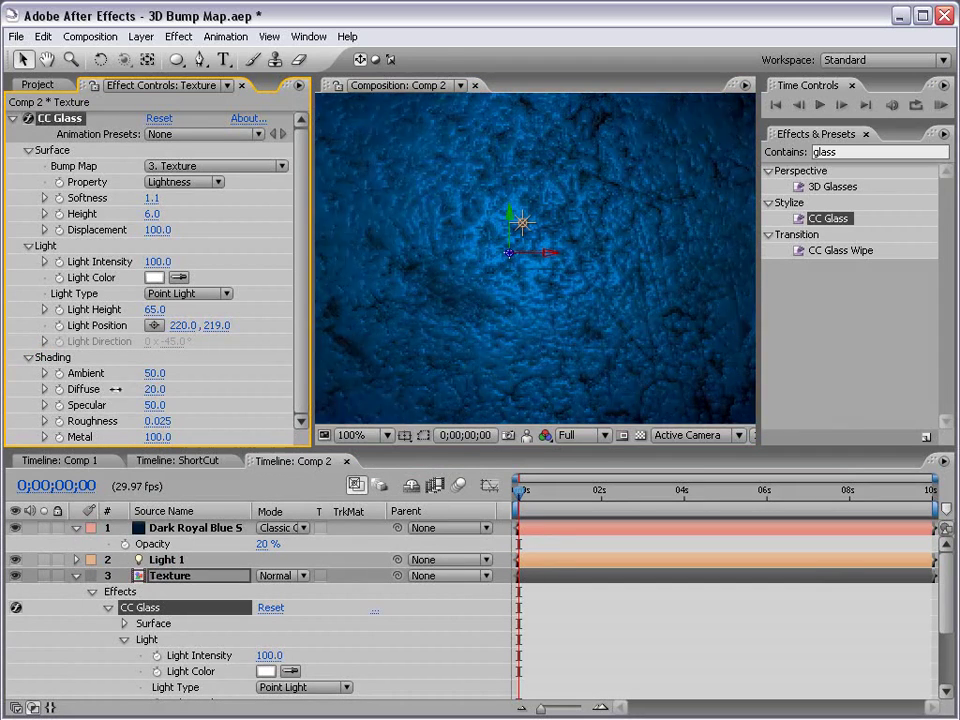
pyautogui.hotkey('ctrl', 'z')
pyautogui.press('`')
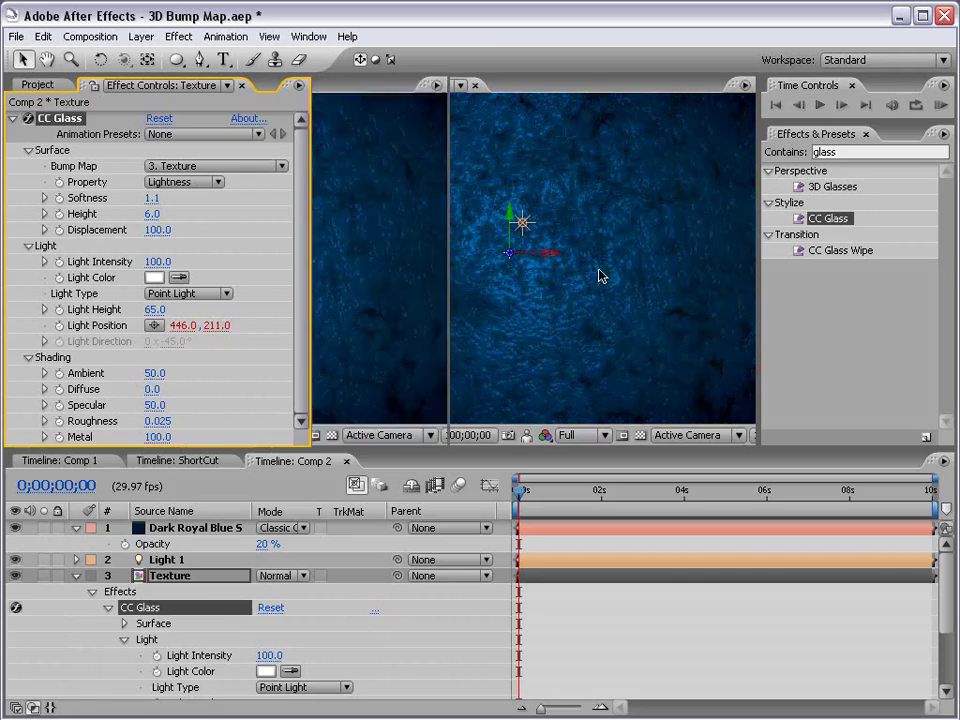
pyautogui.press('`')
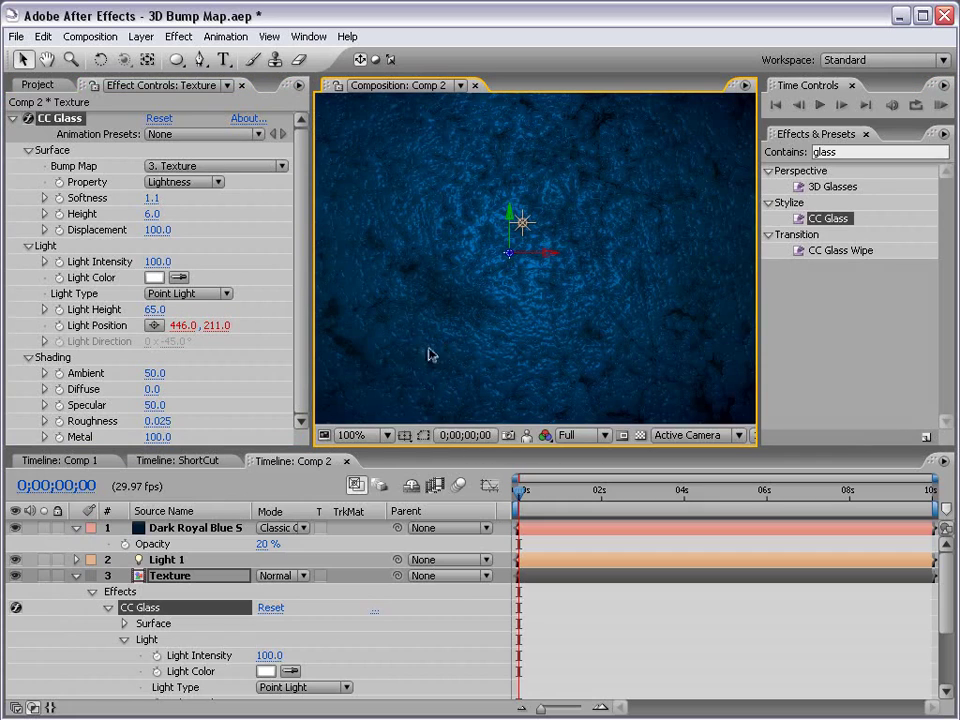
# - Raise CC Glass Specular to 100 and preview the glossier highlights
pyautogui.hotkey('ctrl', 'shift', 'z')
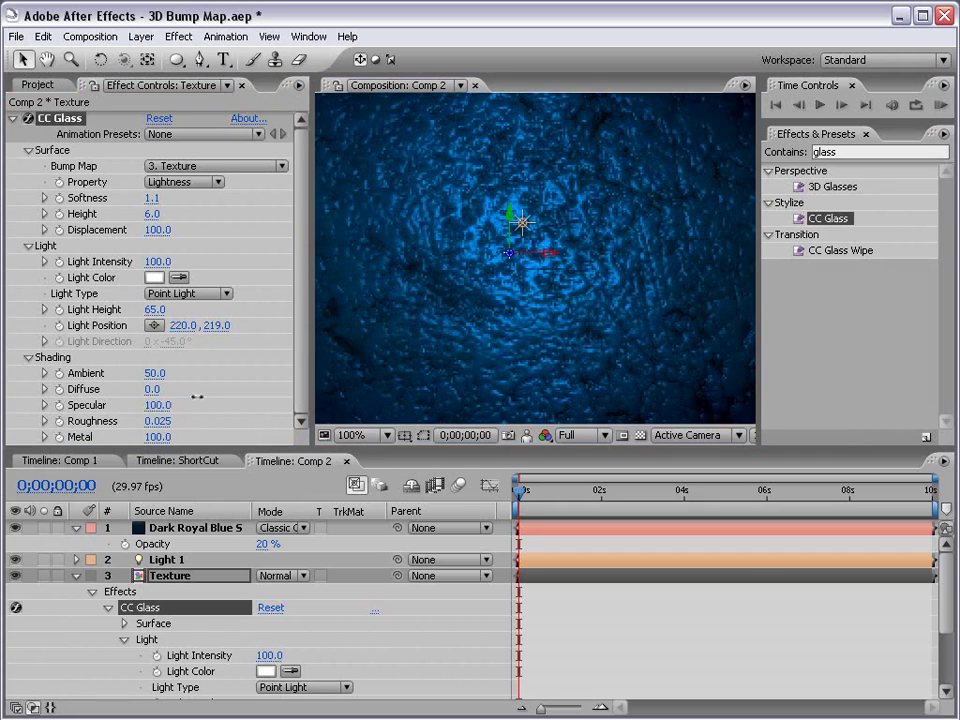
pyautogui.moveTo(160, 405); pyautogui.dragTo(170, 405)
pyautogui.hotkey('ctrl', 'z')
pyautogui.press('`')
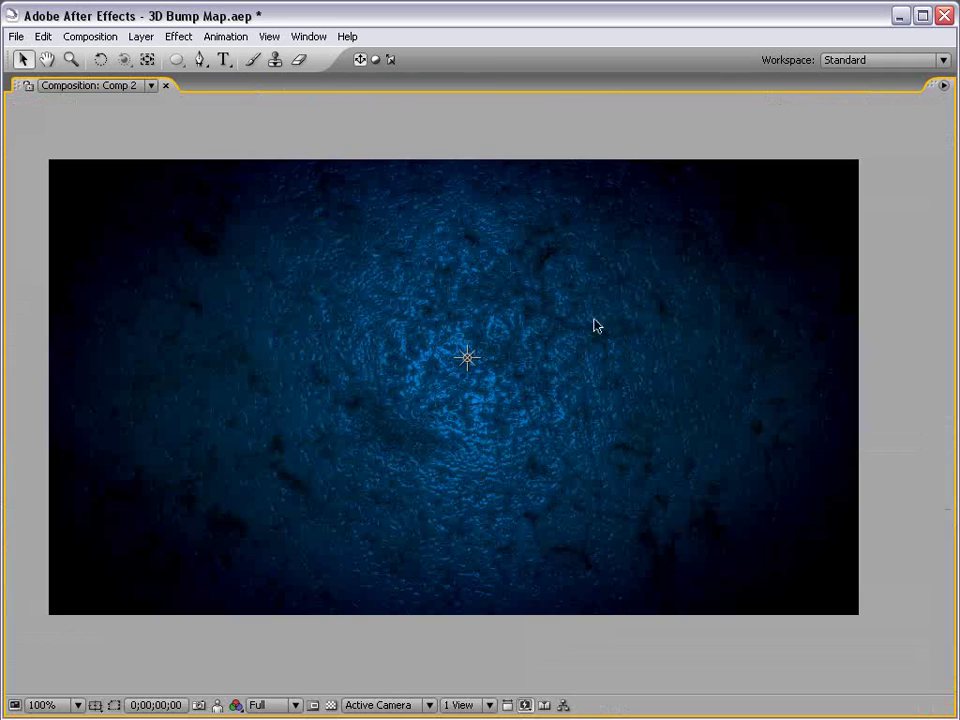
pyautogui.press('`')
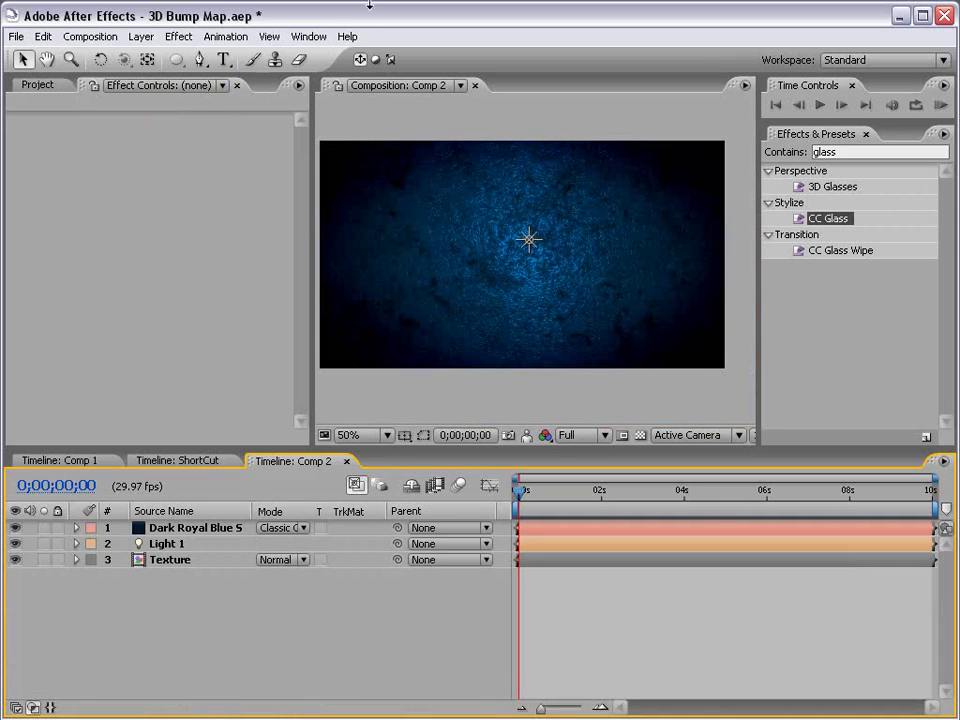
# - Create a new pure white solid layer in Comp 2
pyautogui.click(141, 36)
pyautogui.moveTo(200, 56)
pyautogui.click(395, 72)
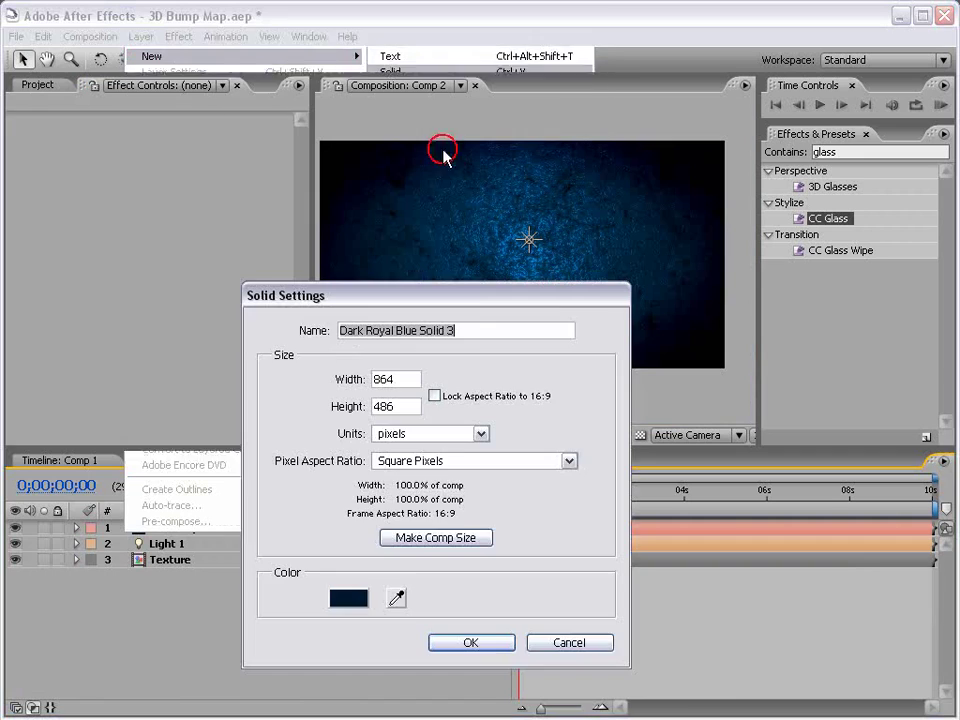
pyautogui.click(348, 597)
pyautogui.moveTo(560, 410); pyautogui.dragTo(523, 387)
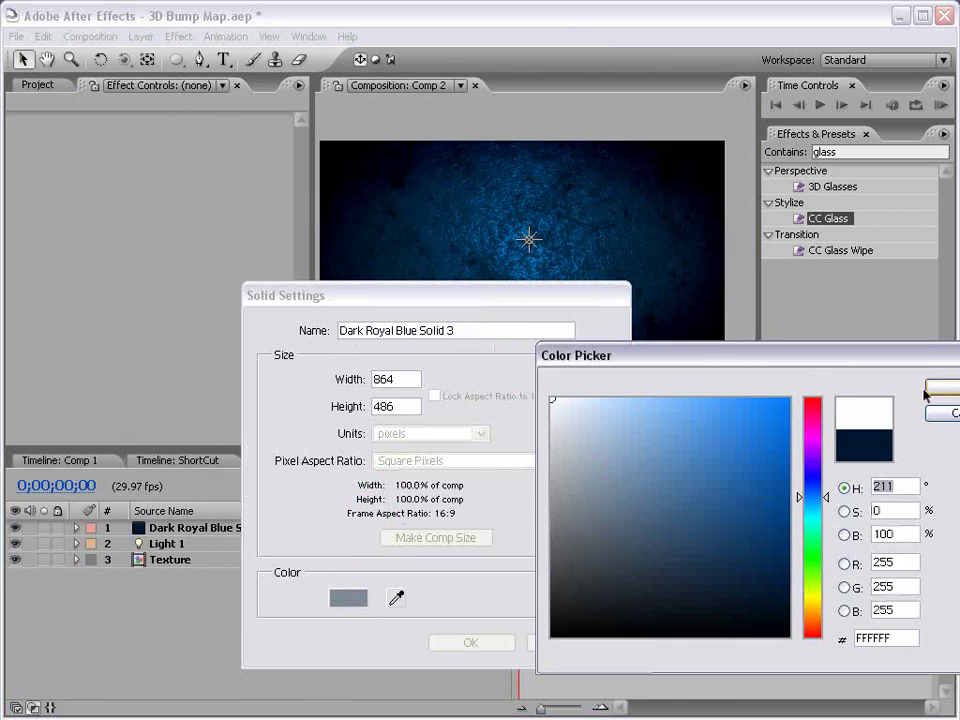
pyautogui.click(942, 387)
pyautogui.click(447, 645)
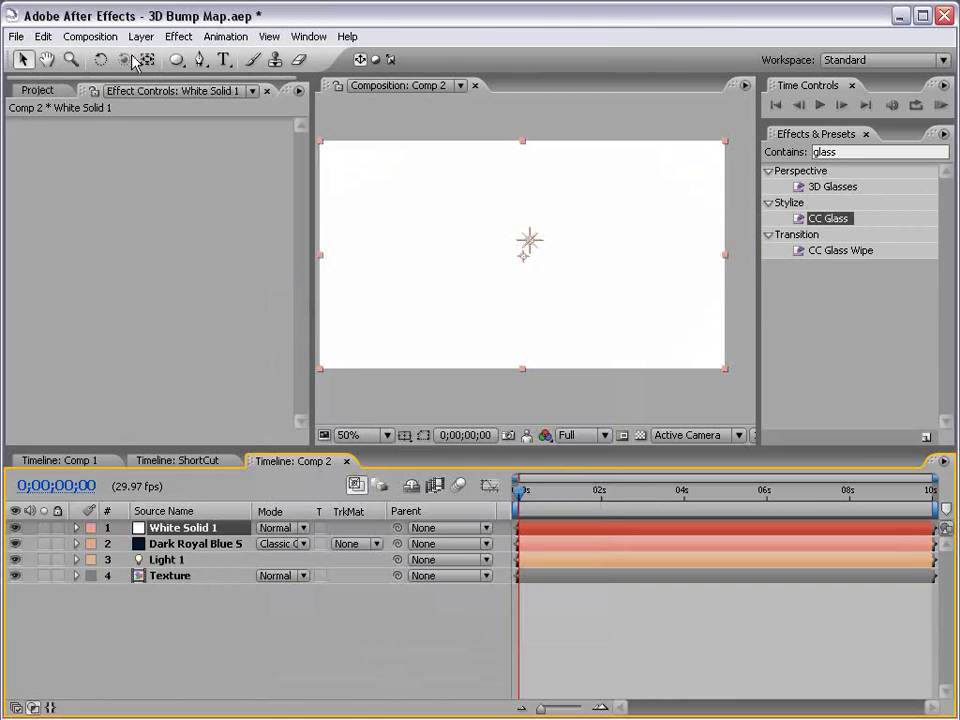
# - Draw a small elliptical mask near the composition centre to cut the solid into a dot
pyautogui.click(176, 59)
pyautogui.press('.')
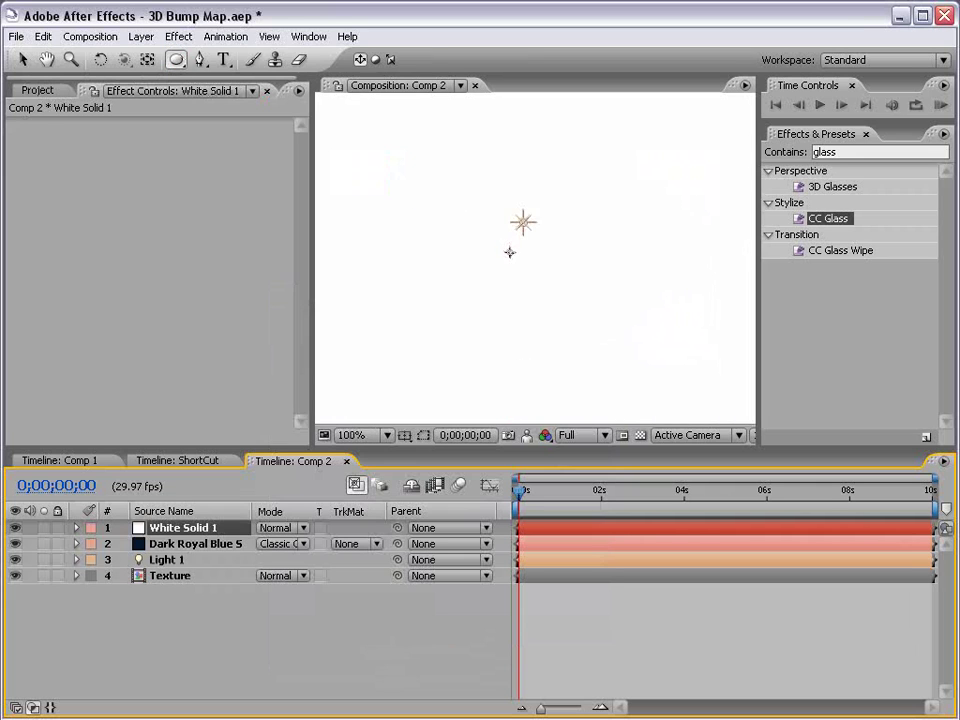
pyautogui.moveTo(509, 252); pyautogui.dragTo(518, 263)
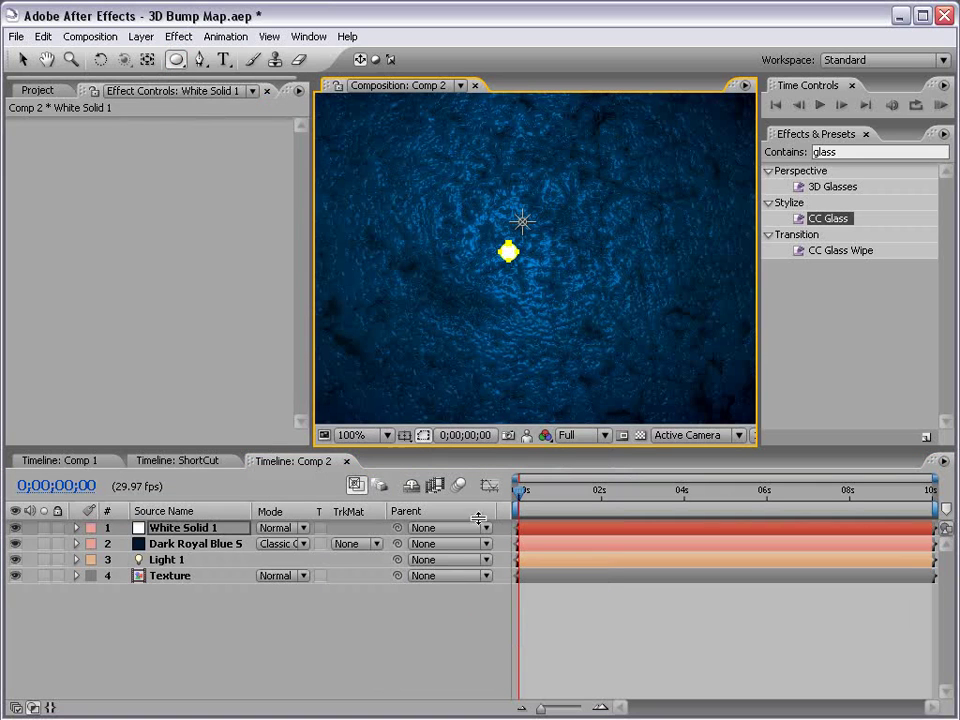
# - Apply Glow to the white solid and set Color B to bright blue
pyautogui.click(179, 37)
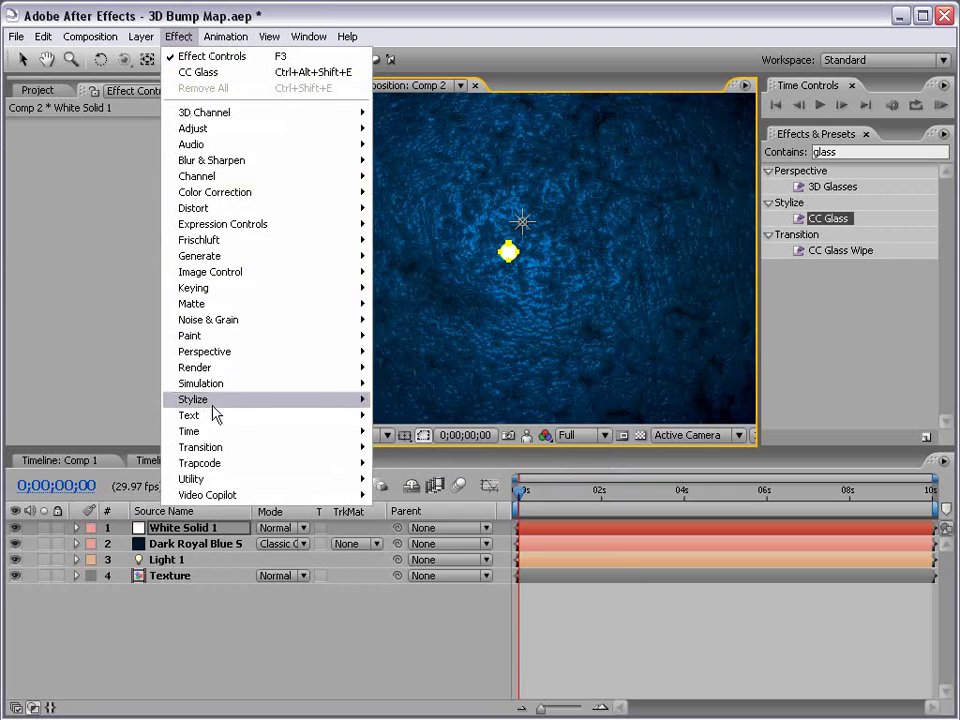
pyautogui.moveTo(193, 399)
pyautogui.click(408, 518)
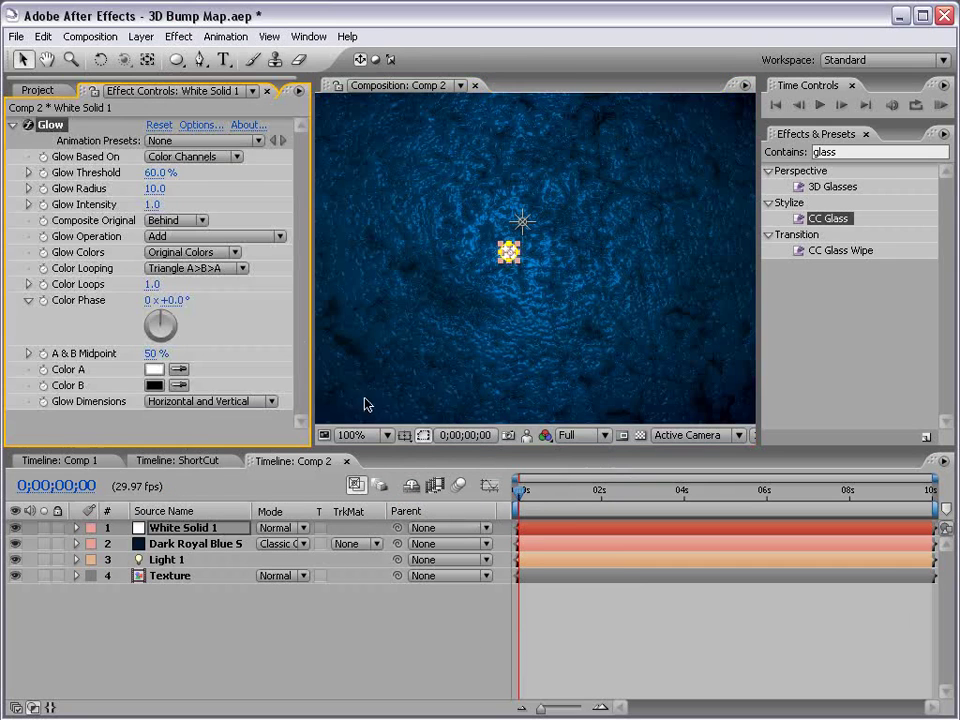
pyautogui.click(154, 385)
pyautogui.click(810, 505)
pyautogui.moveTo(735, 493); pyautogui.dragTo(800, 378)
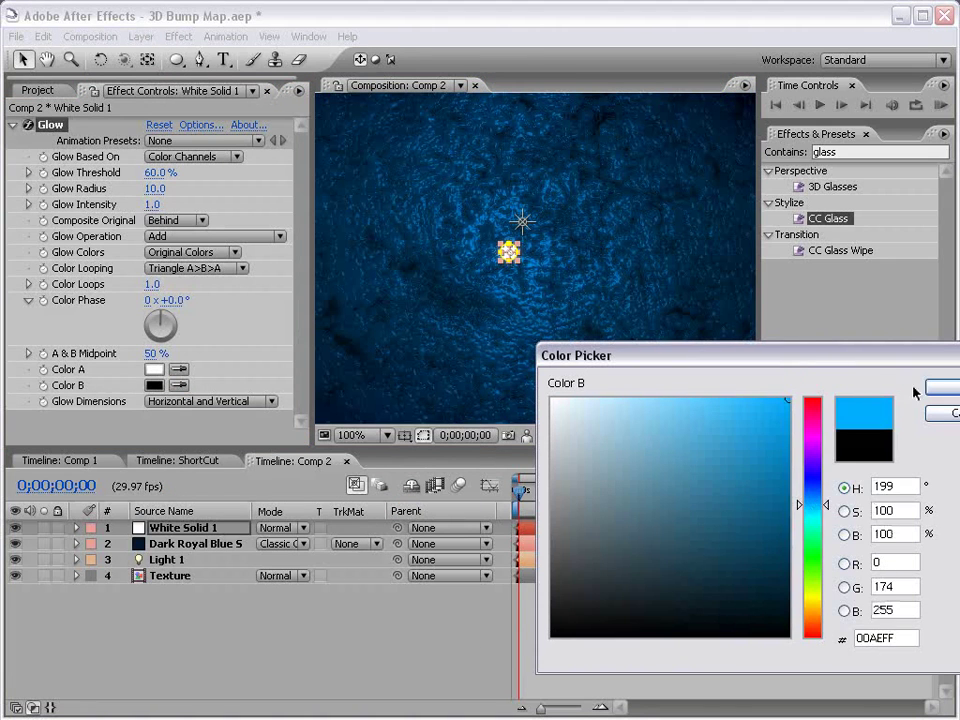
pyautogui.click(940, 388)
# - Set the Glow's Color A to a light cyan
pyautogui.click(153, 369)
pyautogui.click(812, 516)
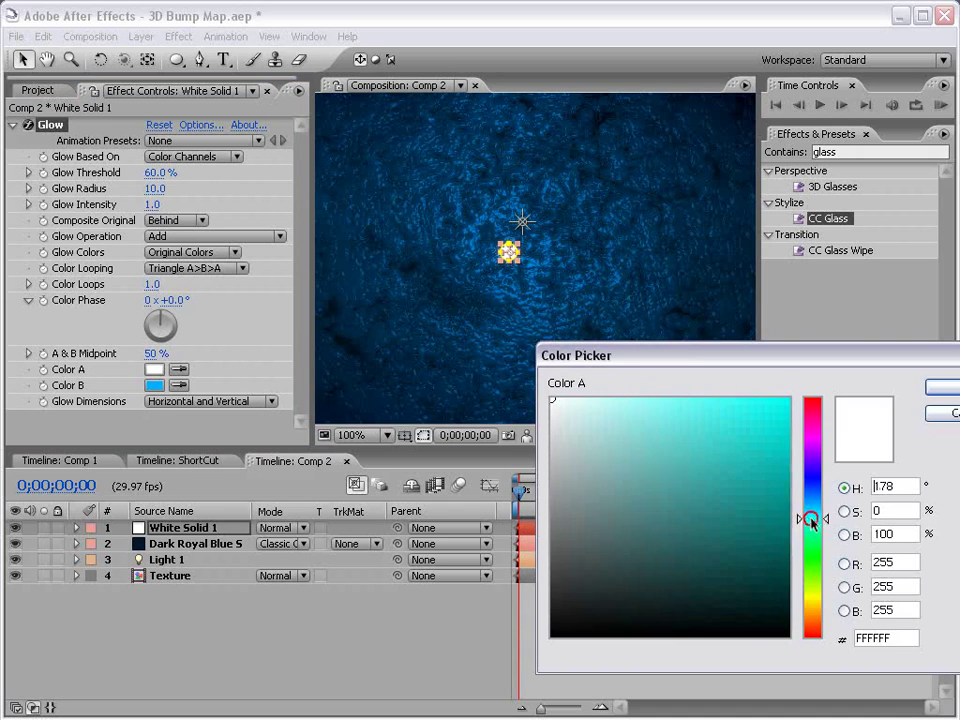
pyautogui.click(634, 398)
pyautogui.click(940, 388)
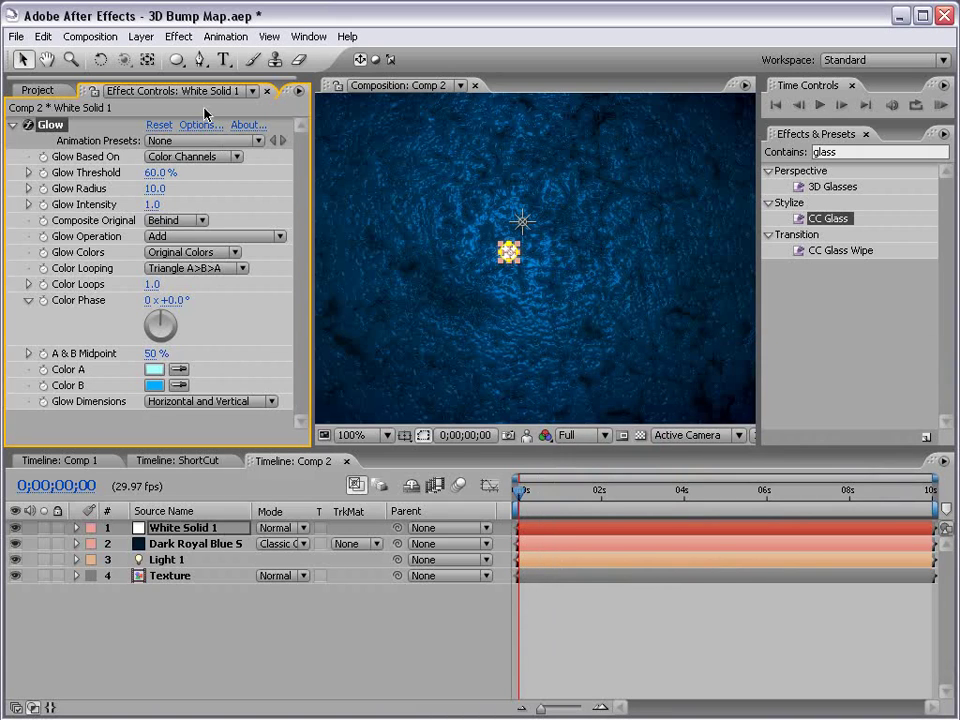
# - Widen the glow radius, base it on Alpha Channel with A & B Colors, intensity 2.1
pyautogui.click(423, 435)
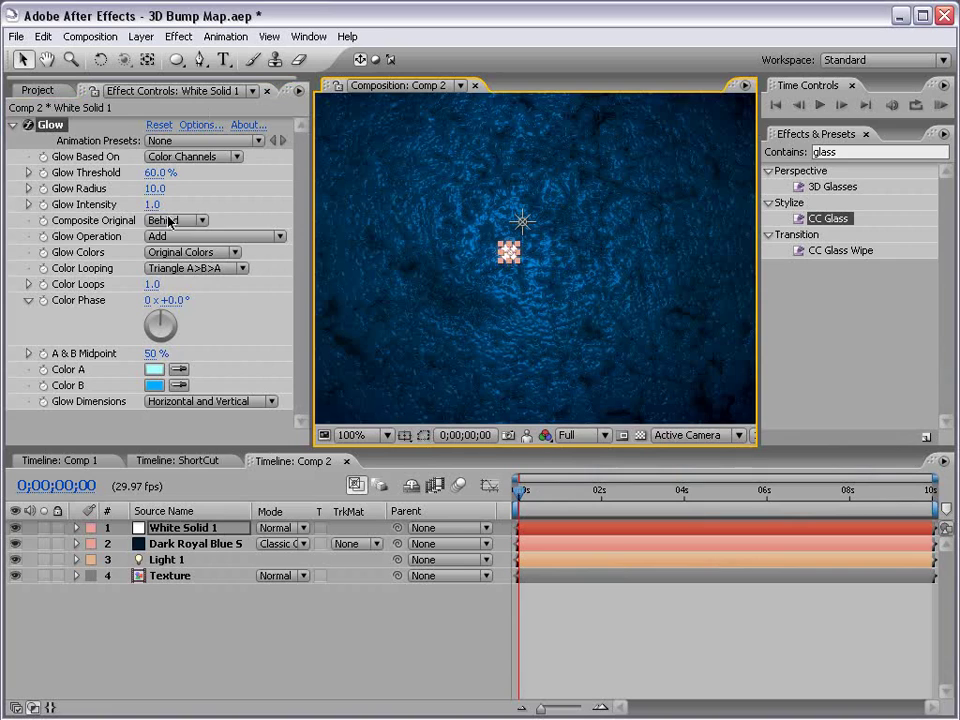
pyautogui.moveTo(154, 188); pyautogui.dragTo(171, 180)
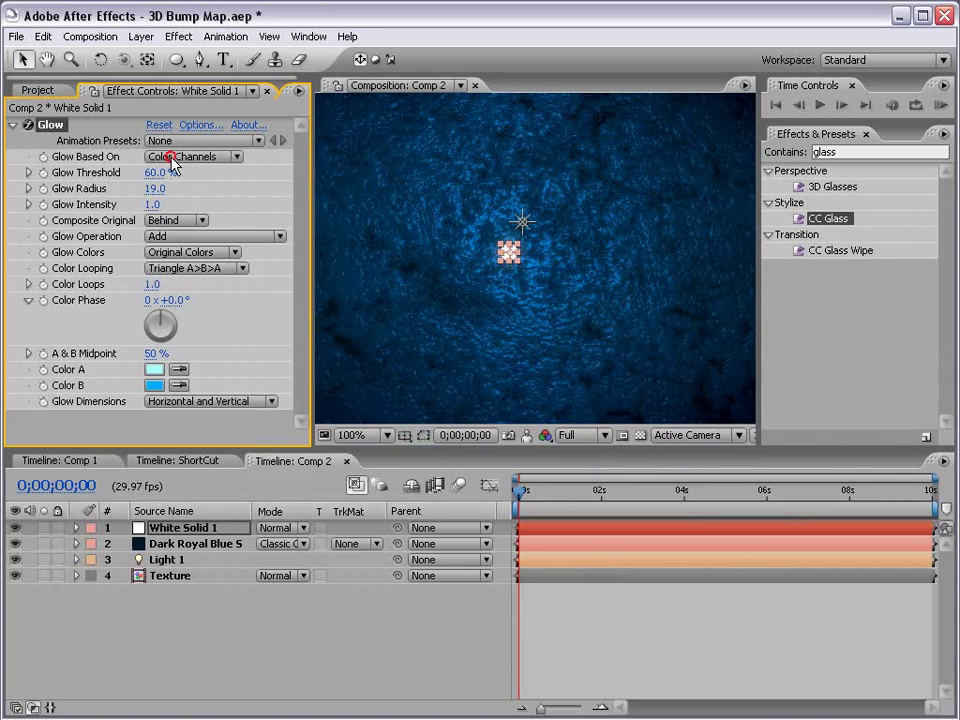
pyautogui.click(167, 156)
pyautogui.click(236, 141)
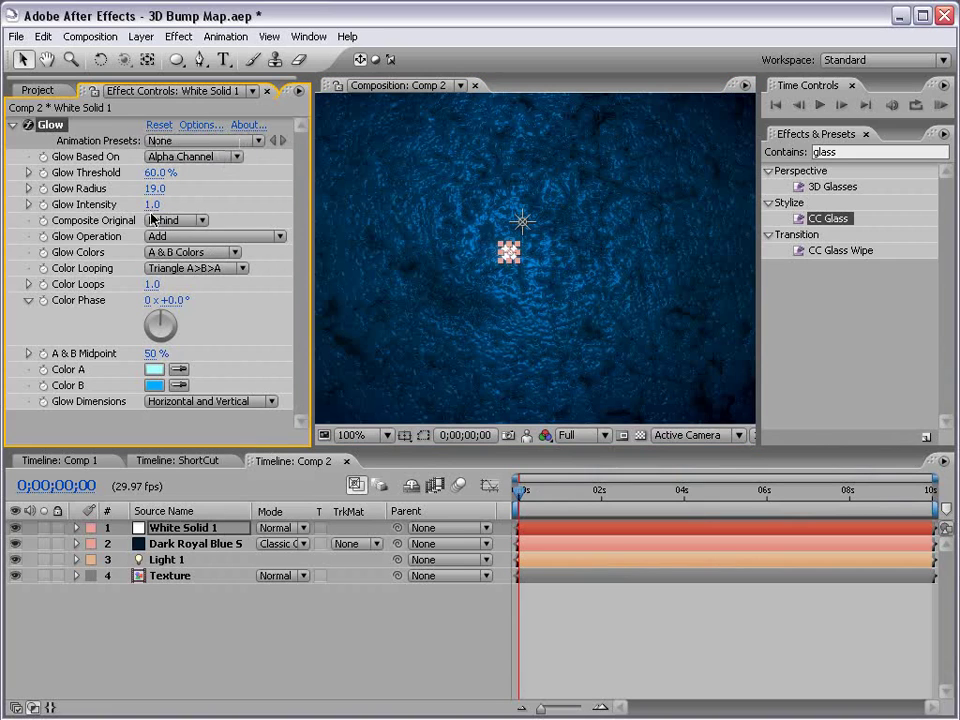
pyautogui.moveTo(155, 204); pyautogui.dragTo(171, 204)
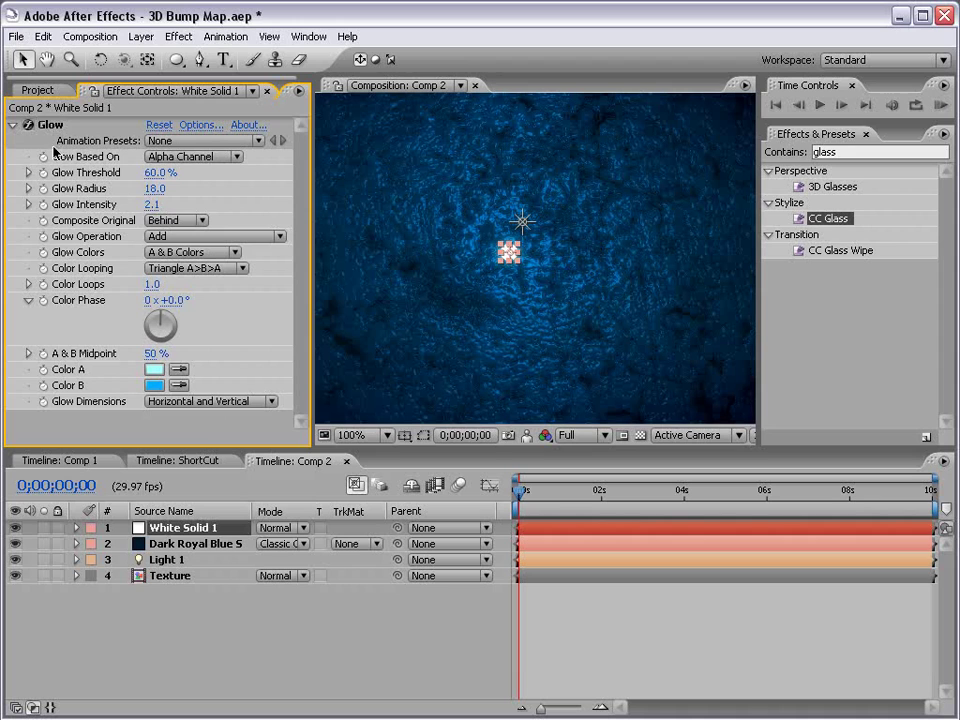
# - Duplicate the Glow effect and enlarge the second glow's radius to 38
pyautogui.click(50, 124)
pyautogui.hotkey('ctrl', 'd')
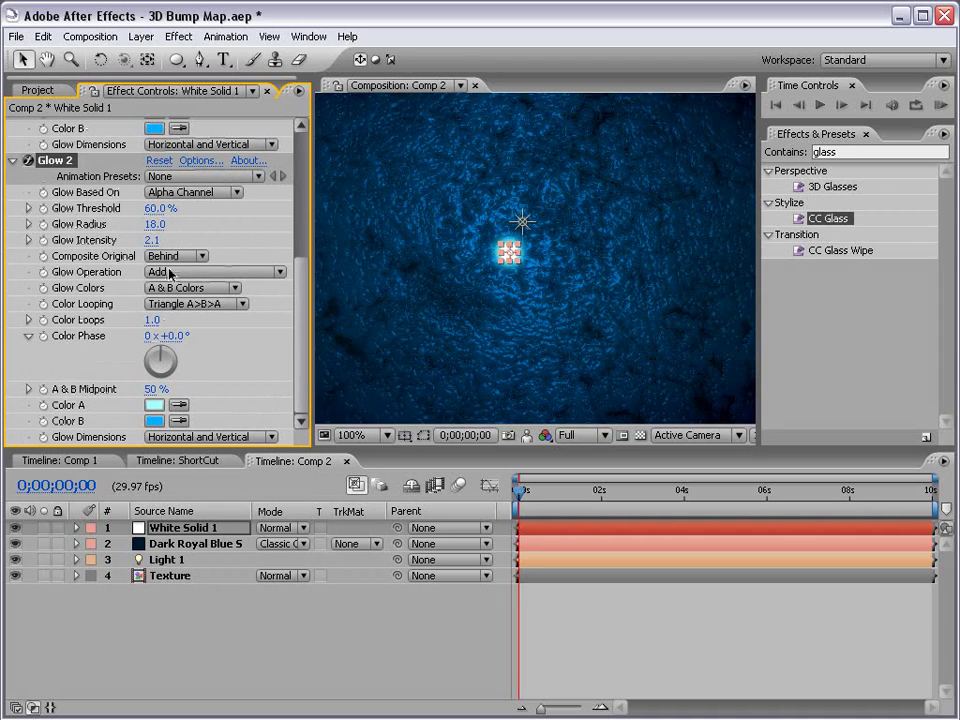
pyautogui.moveTo(155, 224); pyautogui.dragTo(185, 218)
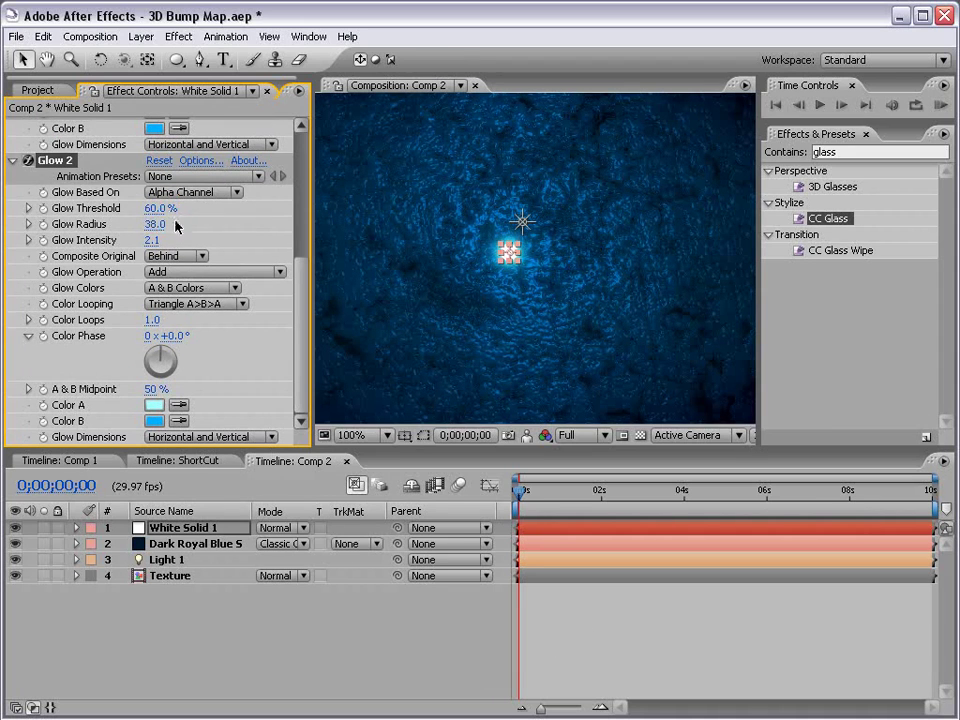
pyautogui.press('`')
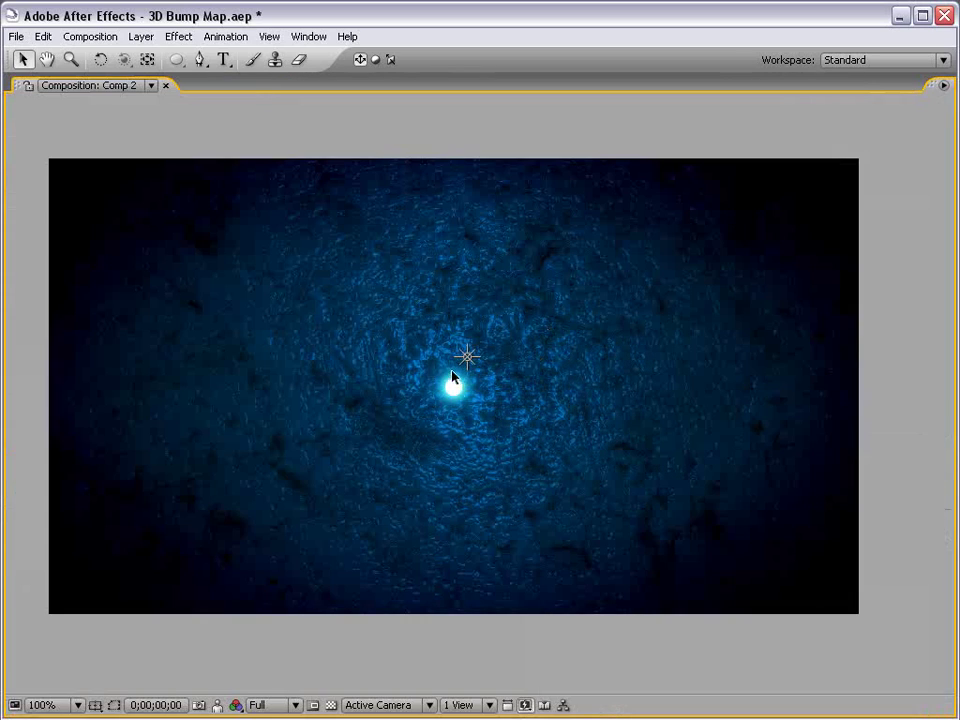
pyautogui.press('`')
# - Set the white solid's mask feather to 2 pixels
pyautogui.click(190, 528)
pyautogui.press('f')
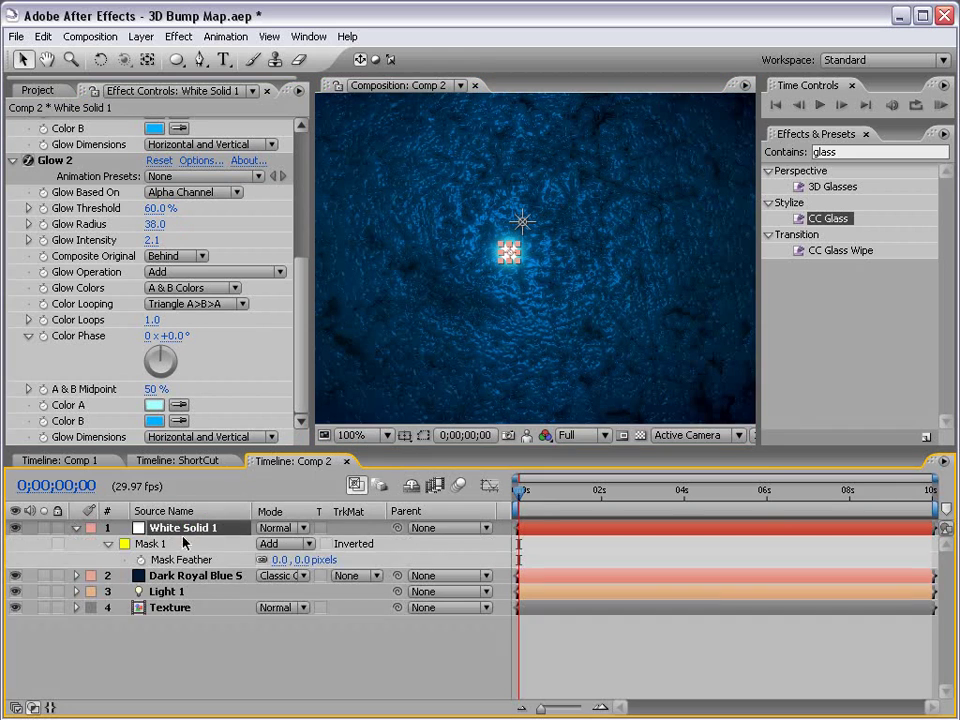
pyautogui.click(303, 559)
pyautogui.write('2')
pyautogui.press('Return')
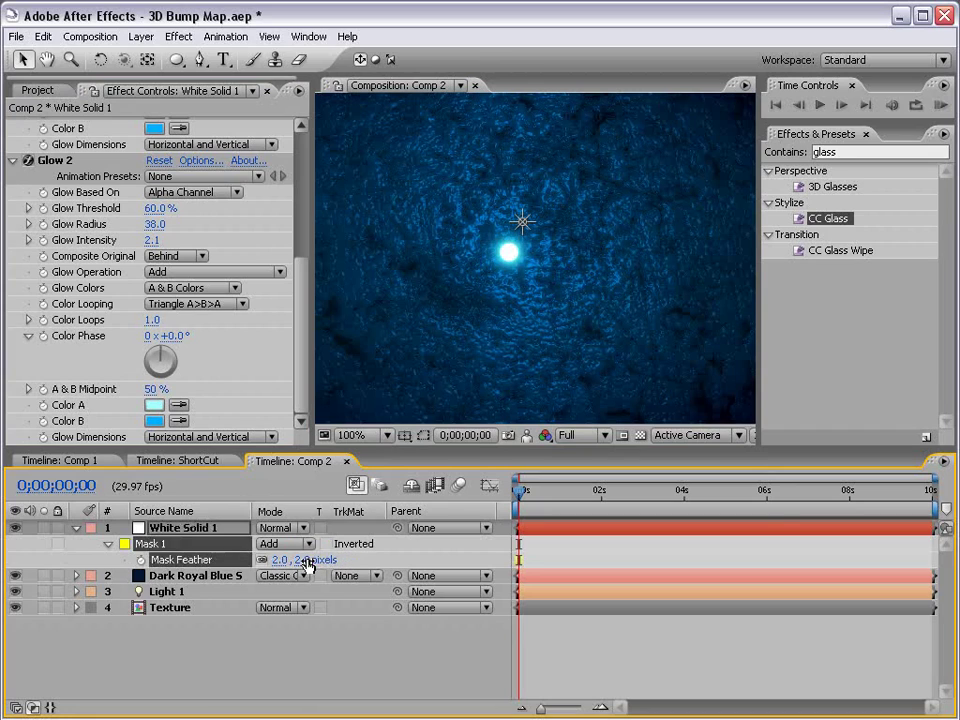
# - Show White Solid 1's Position and copy Texture's Light Position expression
pyautogui.click(193, 528)
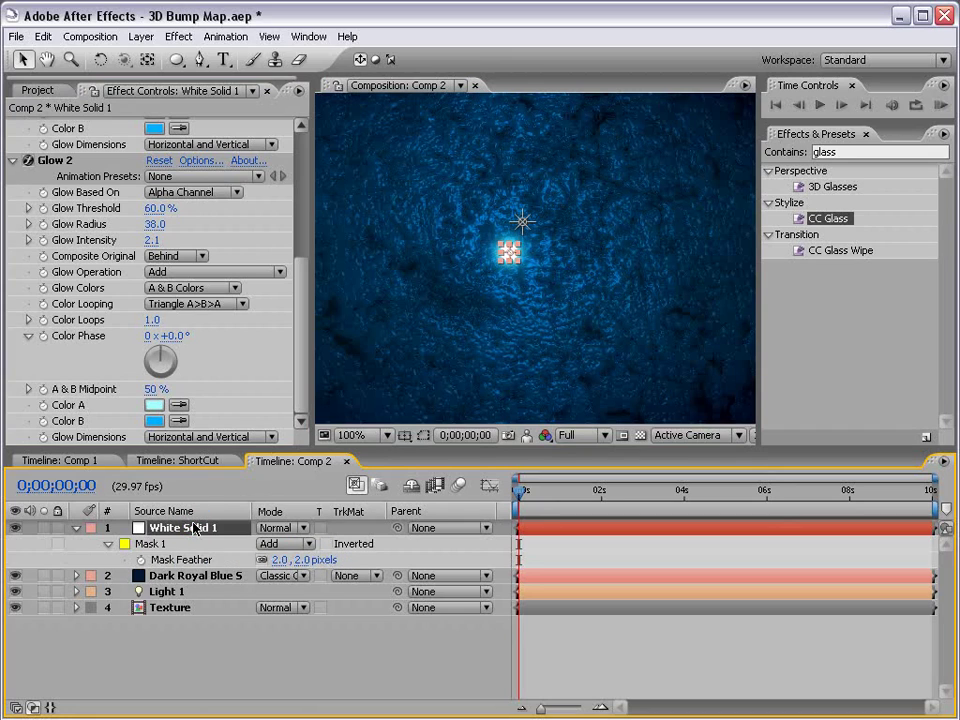
pyautogui.press('p')
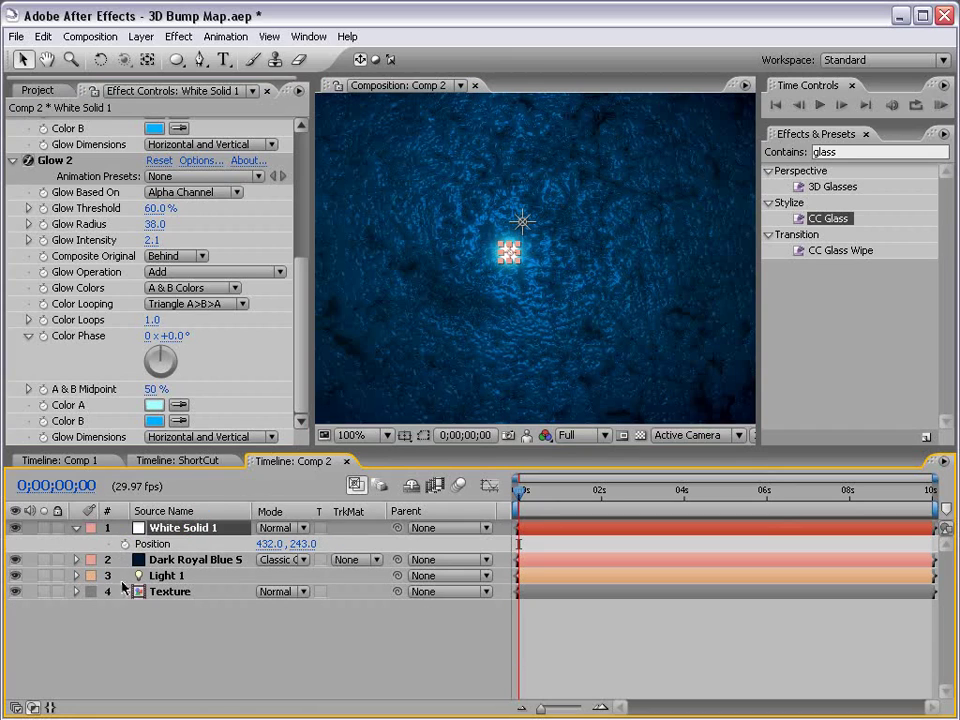
pyautogui.click(167, 577)
pyautogui.click(165, 591)
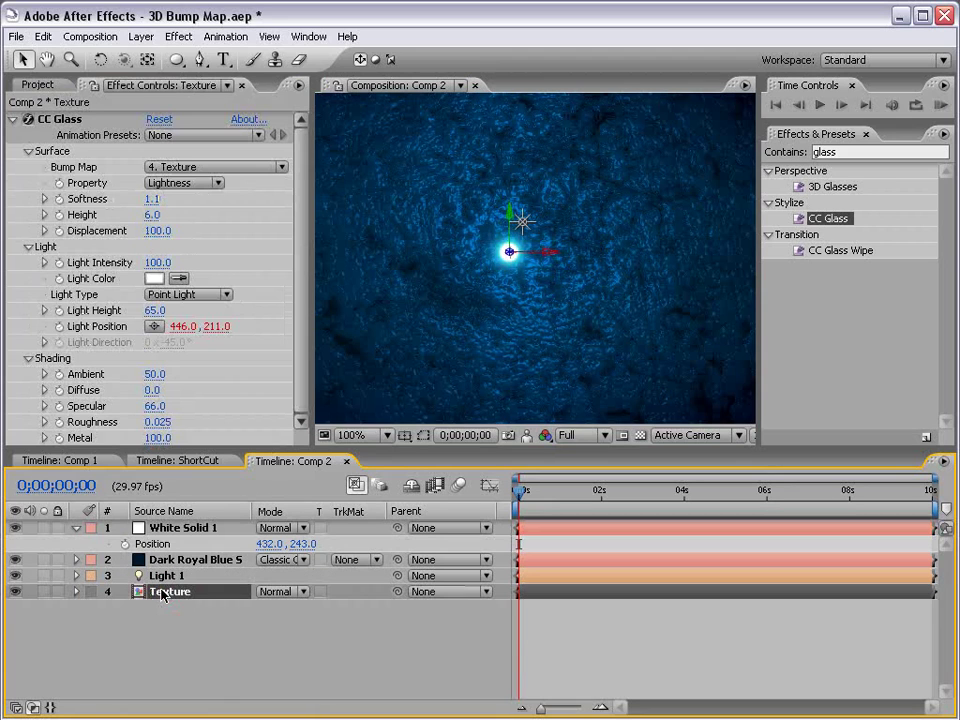
pyautogui.press('e')
pyautogui.press('e')
pyautogui.click(662, 636)
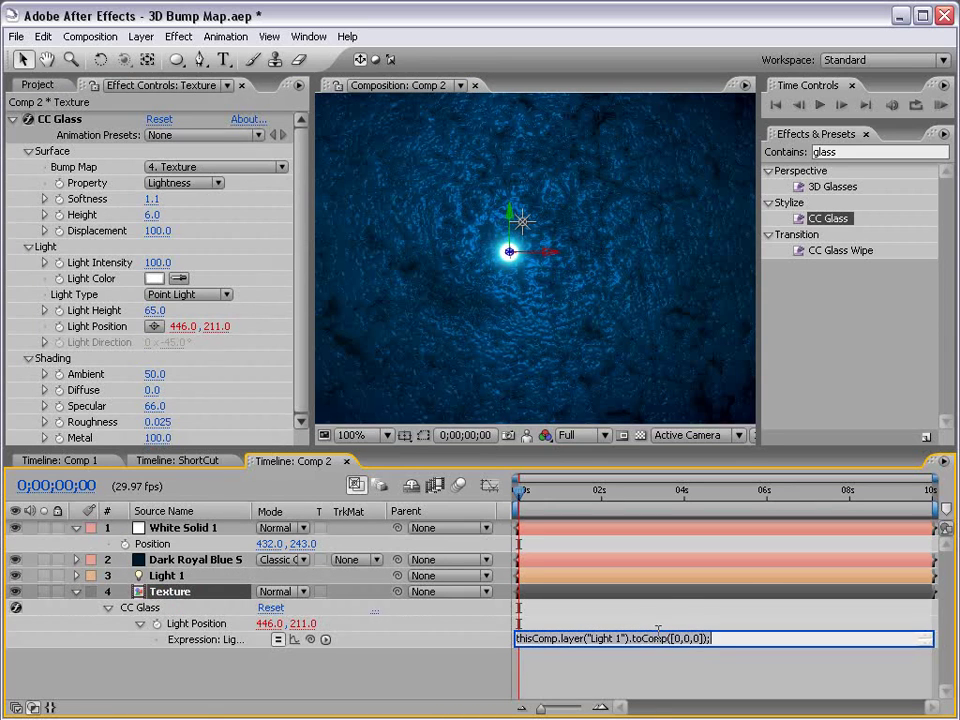
# - Paste the Light 1 toComp expression onto White Solid 1's Position and test by moving the light
pyautogui.click(145, 527)
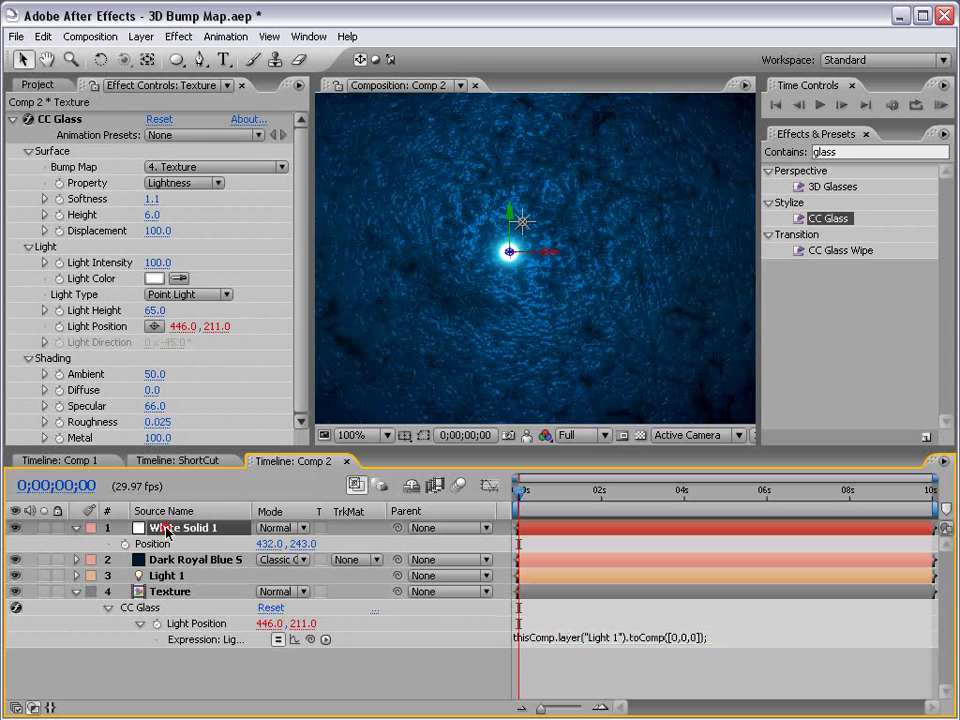
pyautogui.keyDown('alt'); pyautogui.click(124, 544); pyautogui.keyUp('alt')
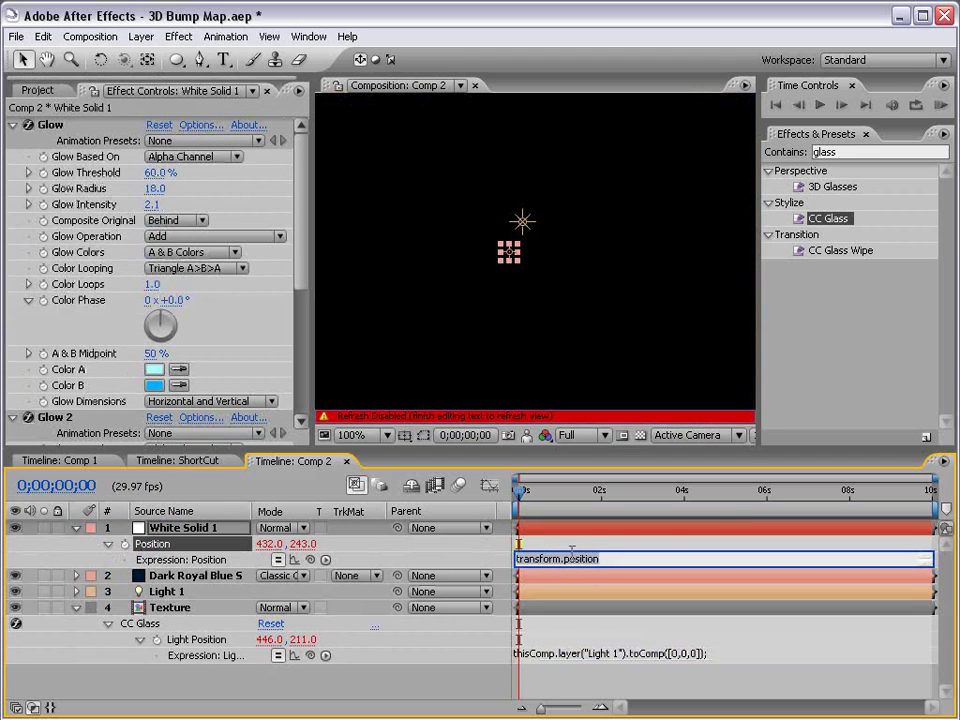
pyautogui.write('thisComp.layer("Light 1").toComp([0,0,0]);')
pyautogui.press('KP_Enter')
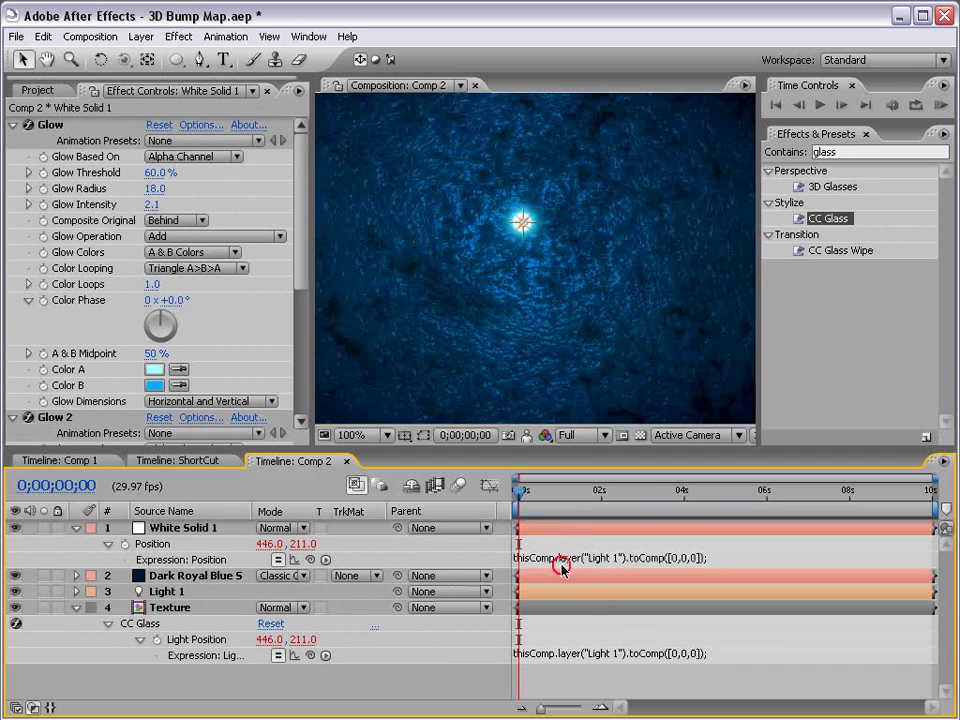
pyautogui.moveTo(520, 491); pyautogui.dragTo(546, 491)
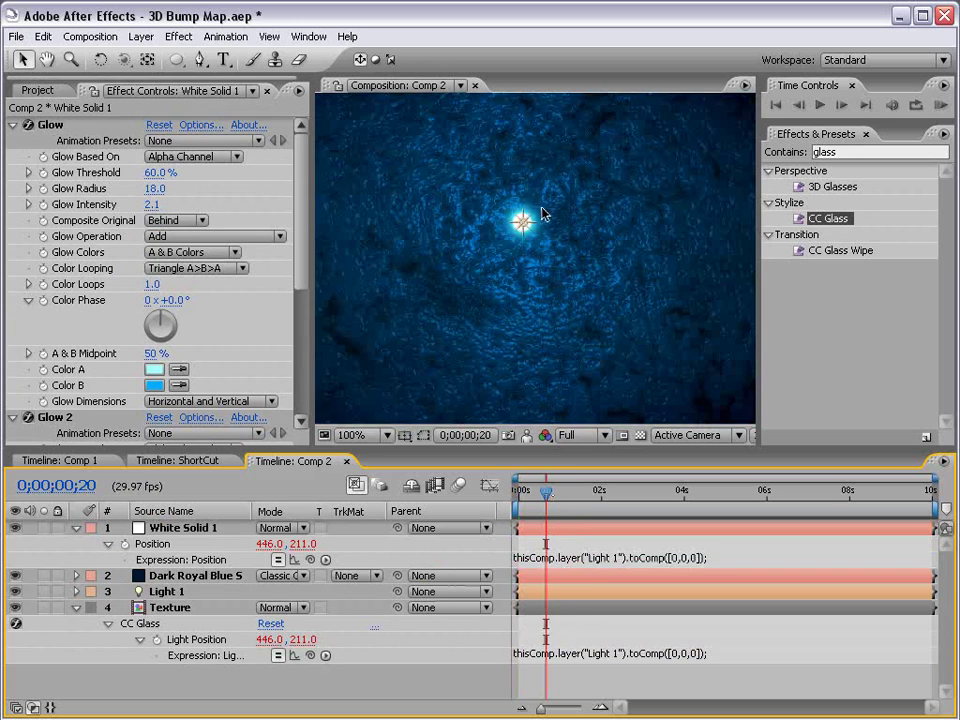
pyautogui.click(524, 224)
pyautogui.moveTo(526, 227)
pyautogui.mouseDown()
pyautogui.moveTo(492, 245)
pyautogui.moveTo(409, 218)
pyautogui.moveTo(555, 190)
pyautogui.moveTo(670, 313)
pyautogui.moveTo(681, 369)
pyautogui.moveTo(506, 240)
pyautogui.mouseUp()
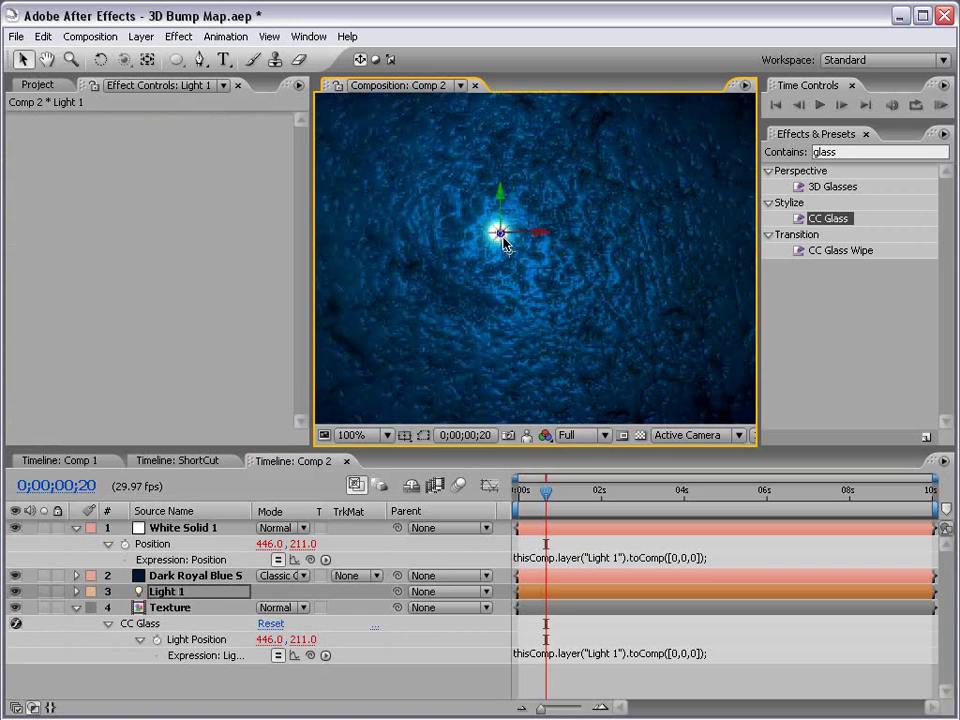
# - Add a wiggle(.5,250) expression to Light 1's Position
pyautogui.click(170, 592)
pyautogui.press('p')
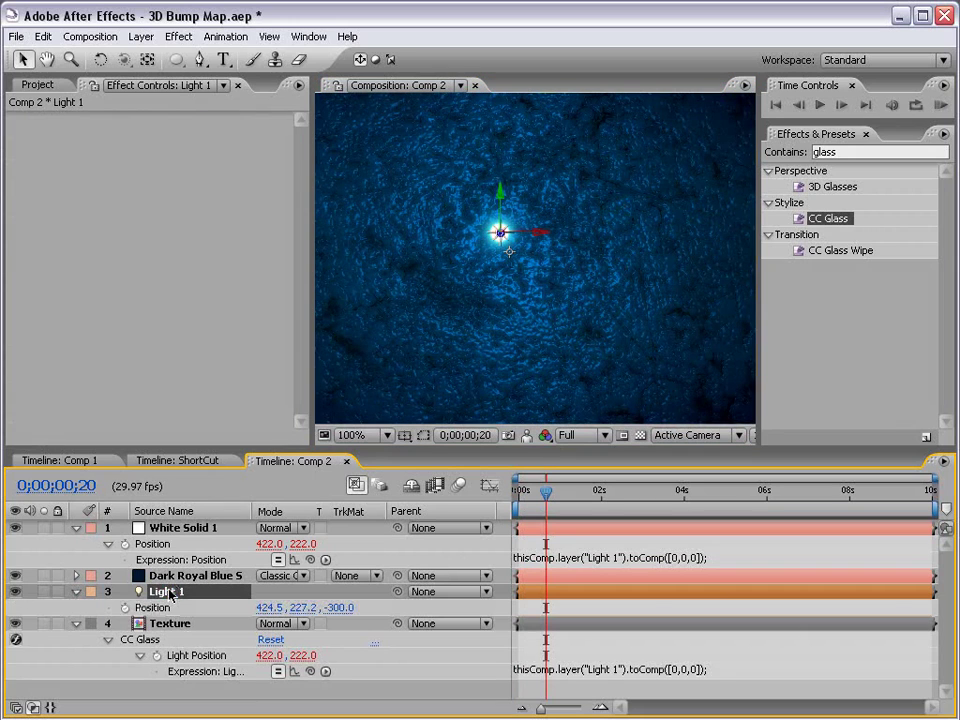
pyautogui.click(152, 607)
pyautogui.hotkey('alt', 'shift', '=')
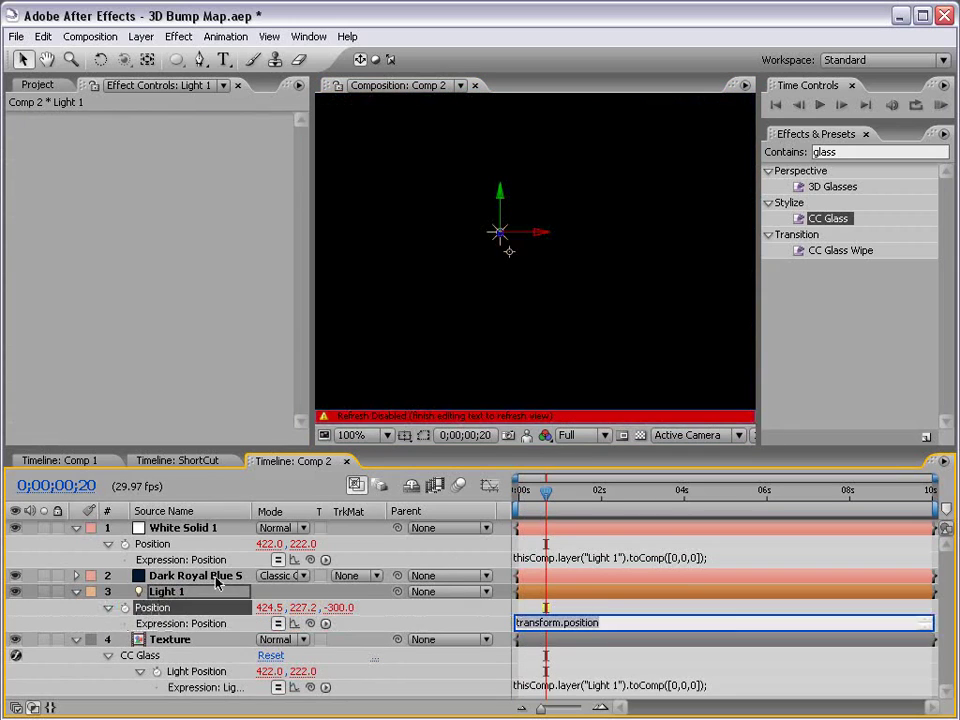
pyautogui.write('wiggle(.5,250')
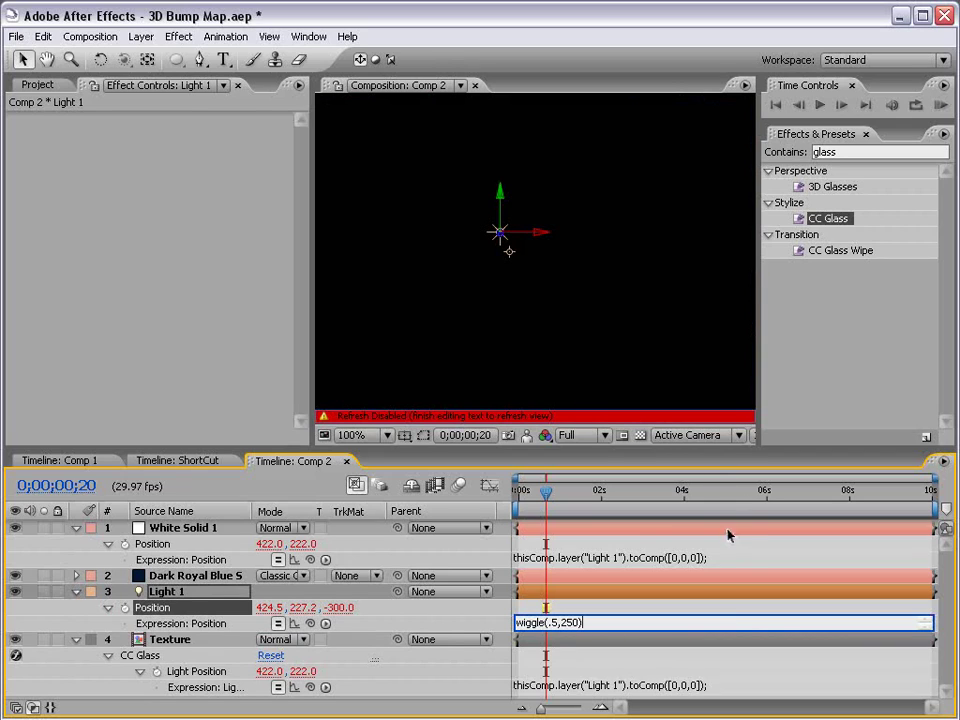
pyautogui.click(520, 296)
# - RAM-preview and scrub the wiggling light, then collapse layers and zoom out
pyautogui.press('KP_0')
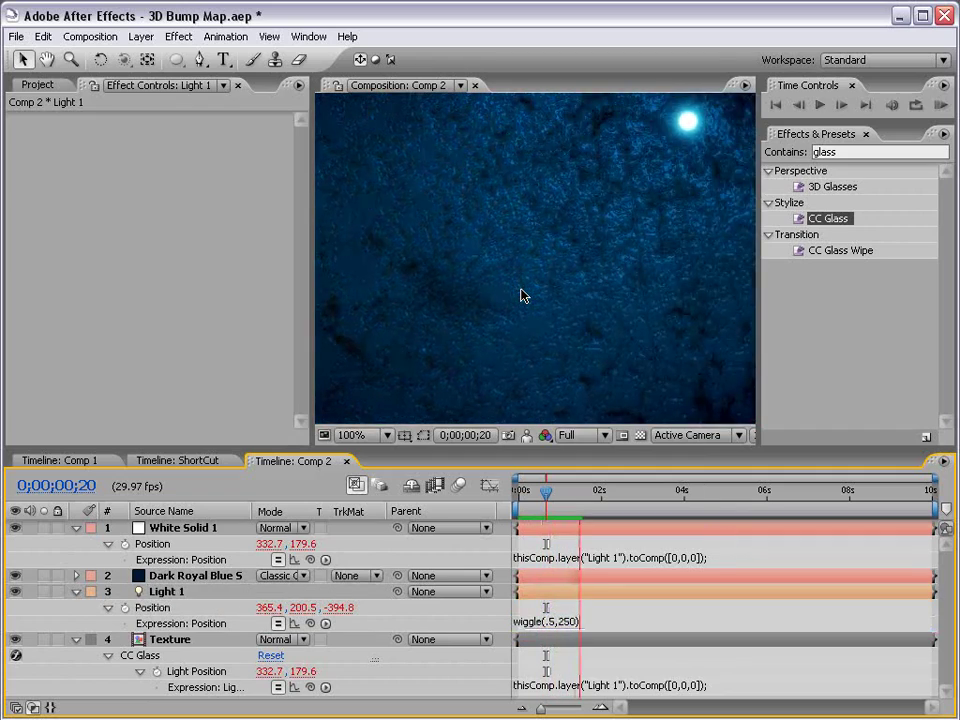
pyautogui.click(530, 527)
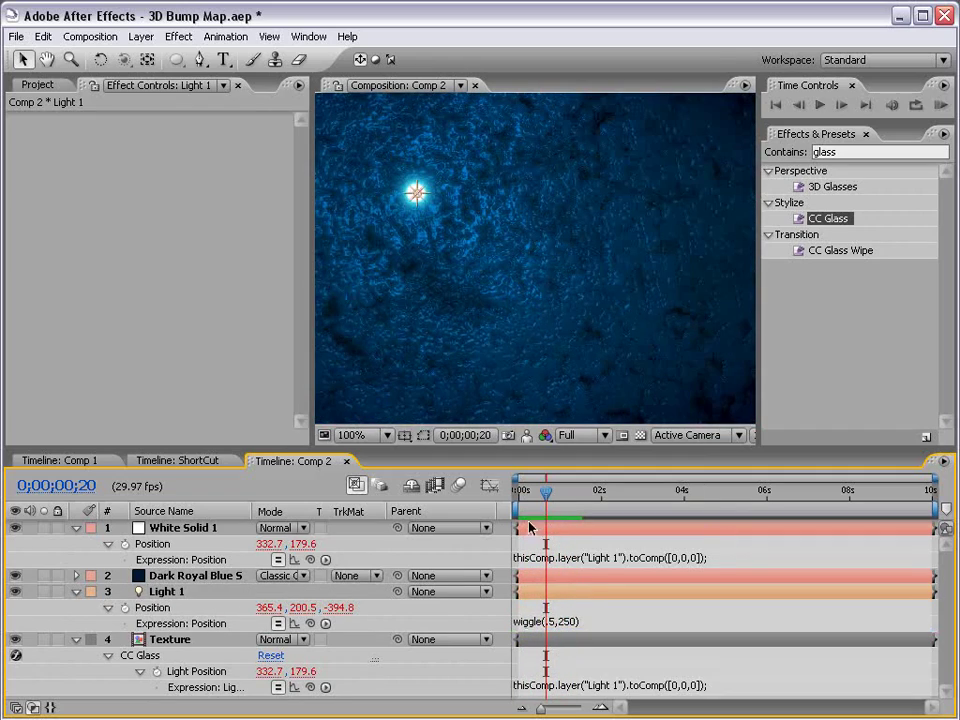
pyautogui.moveTo(551, 498)
pyautogui.mouseDown()
pyautogui.moveTo(531, 493)
pyautogui.moveTo(565, 493)
pyautogui.mouseUp()
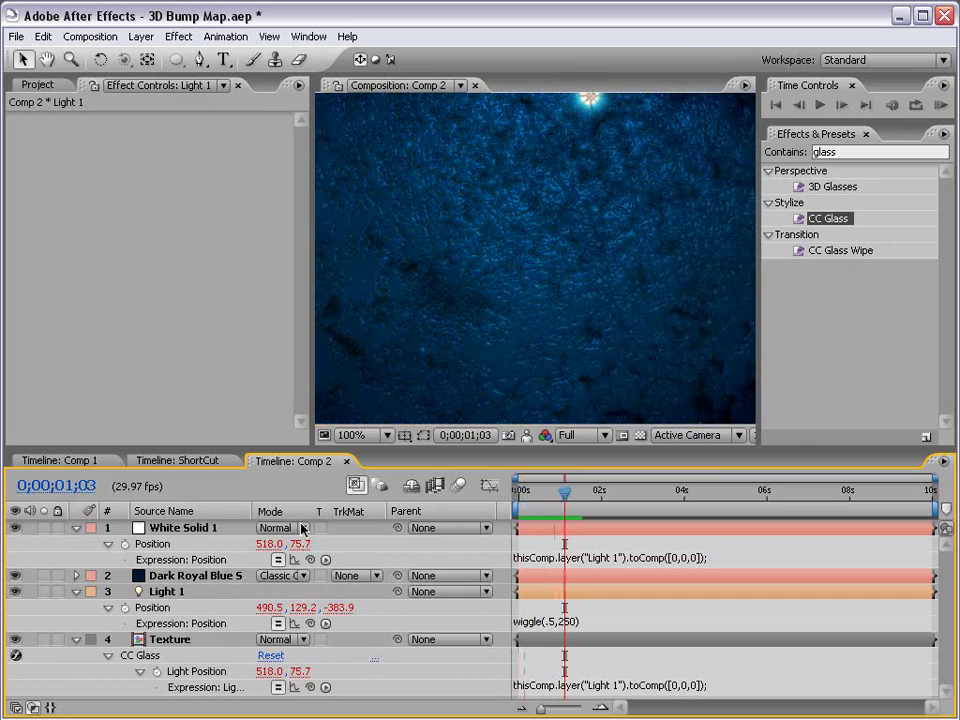
pyautogui.hotkey('ctrl', 'a')
pyautogui.hotkey('ctrl', '`')
# - Create a new black solid layer
pyautogui.press(',')
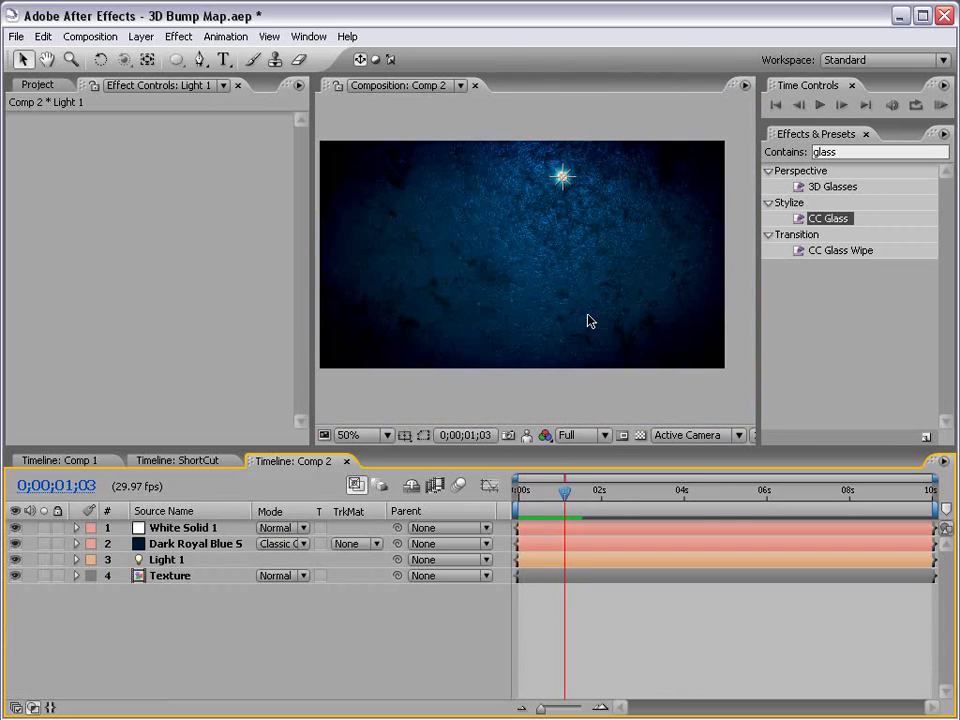
pyautogui.click(140, 36)
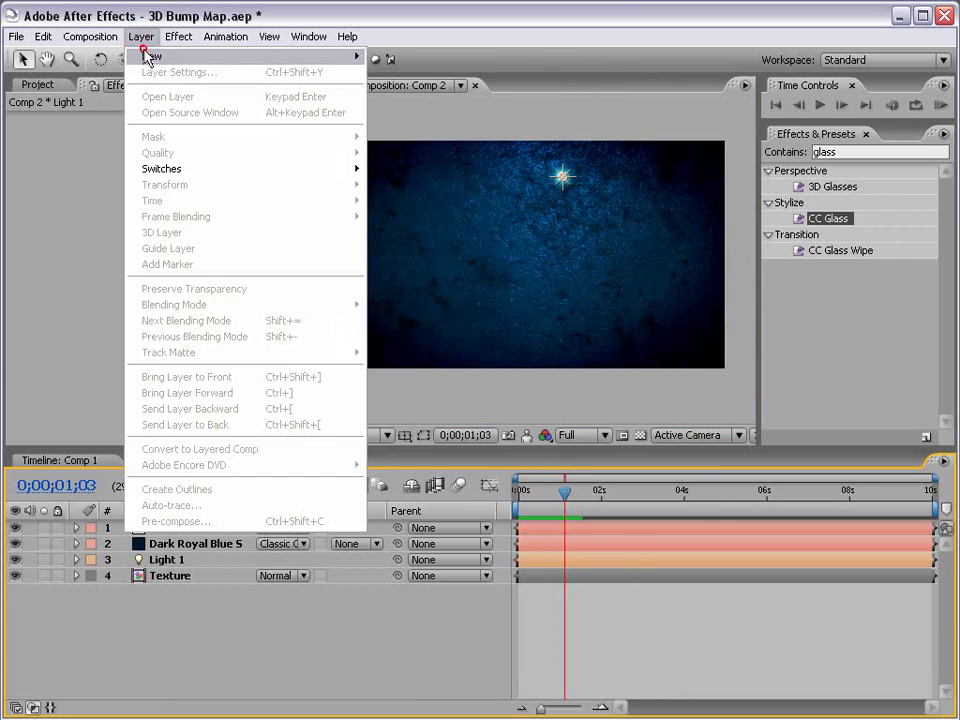
pyautogui.moveTo(160, 56)
pyautogui.click(410, 72)
pyautogui.click(350, 598)
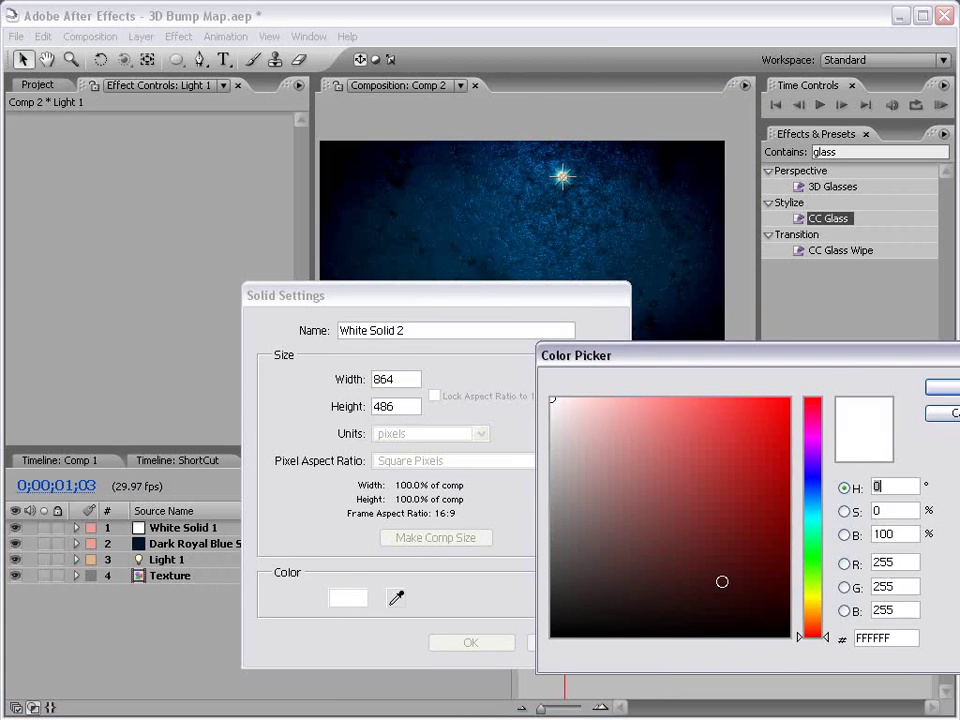
pyautogui.click(795, 375)
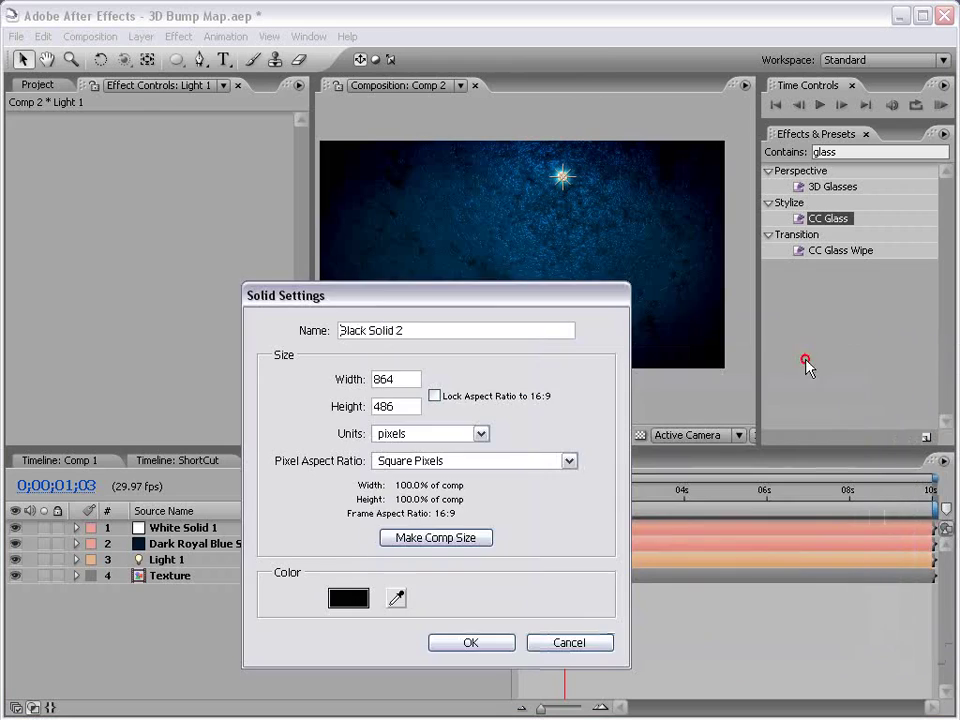
pyautogui.click(495, 642)
# - Apply Lens Flare and link its Flare Center to Light 1 with the pasted expression
pyautogui.click(178, 36)
pyautogui.moveTo(199, 256)
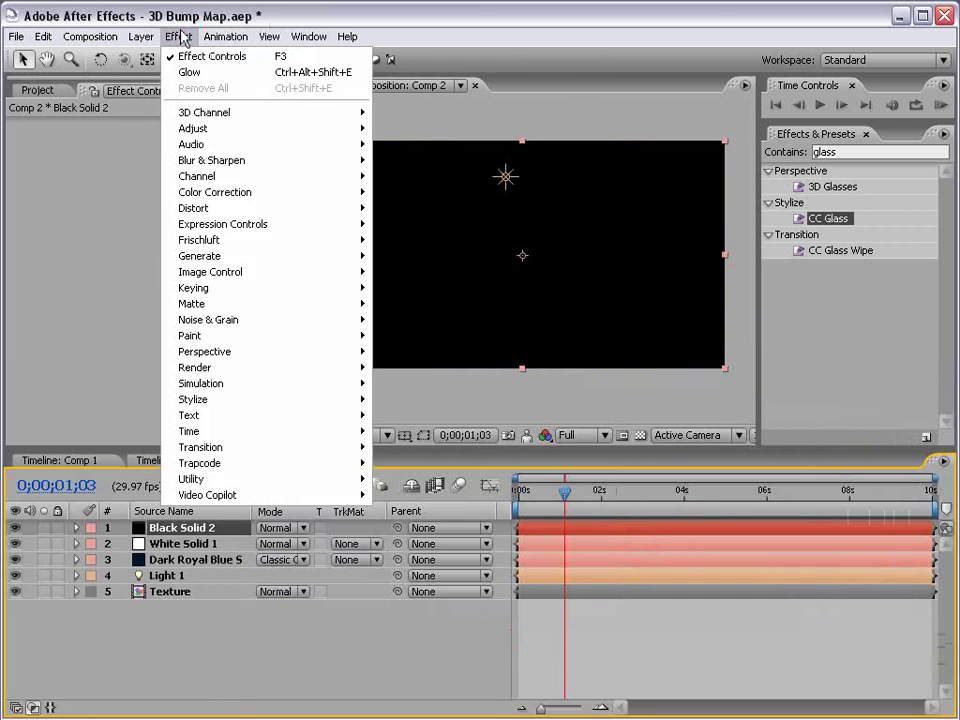
pyautogui.click(415, 463)
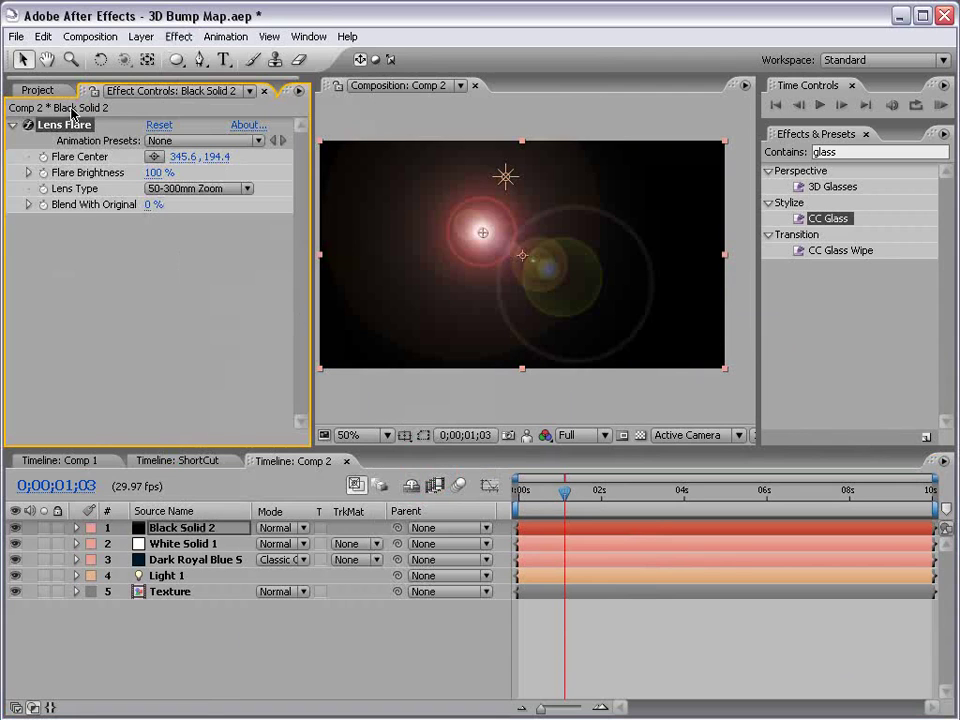
pyautogui.keyDown('alt'); pyautogui.click(43, 157); pyautogui.keyUp('alt')
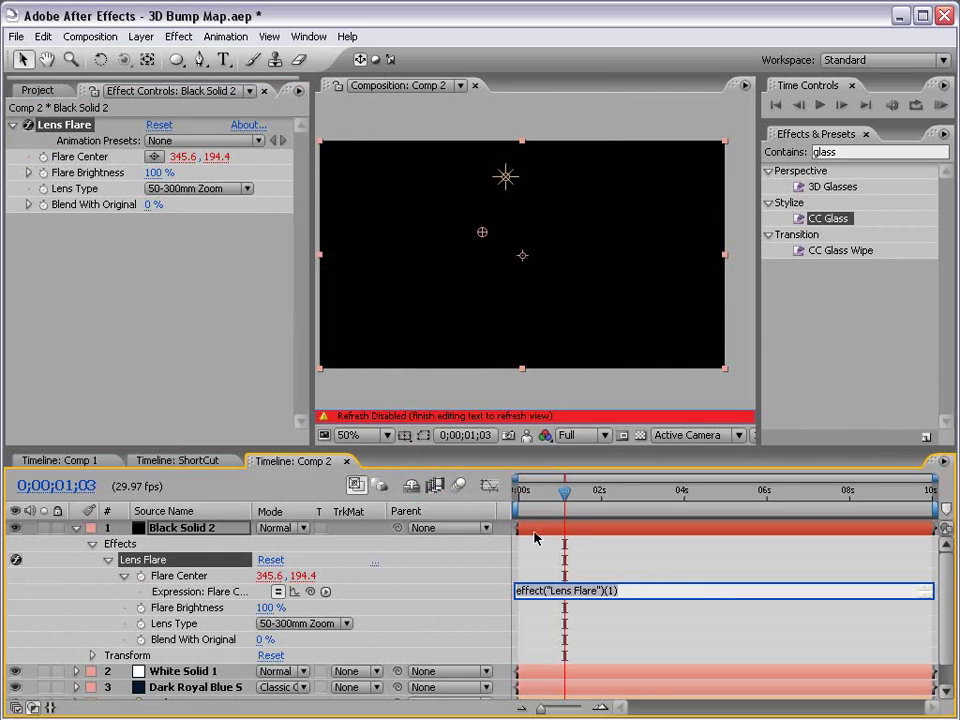
pyautogui.write('thisComp.layer("Light 1").toComp([0,0,0]);')
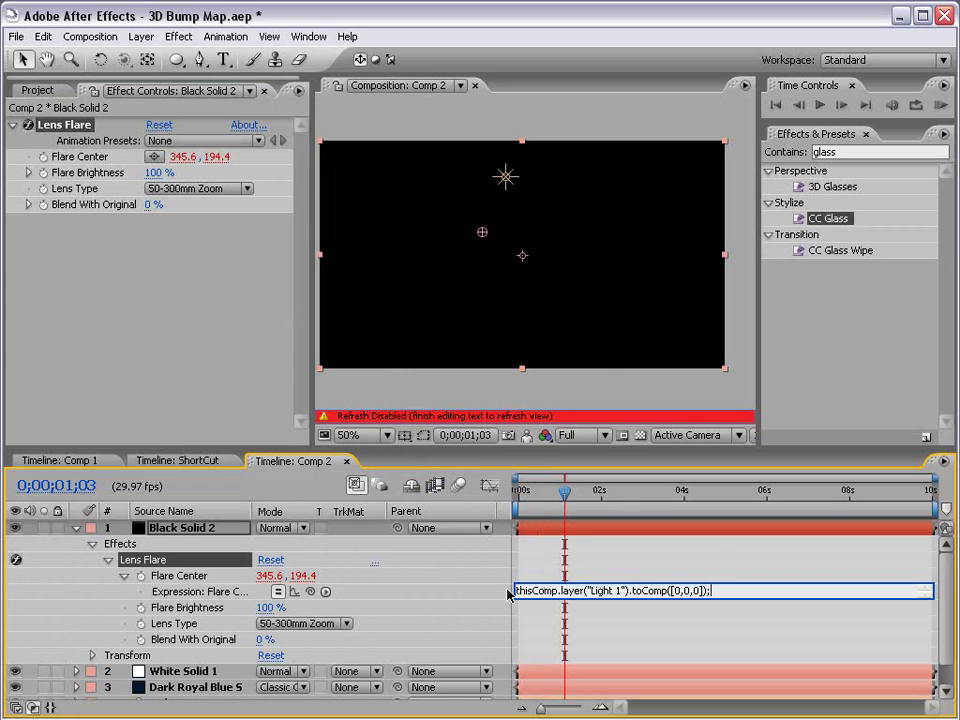
pyautogui.click(532, 547)
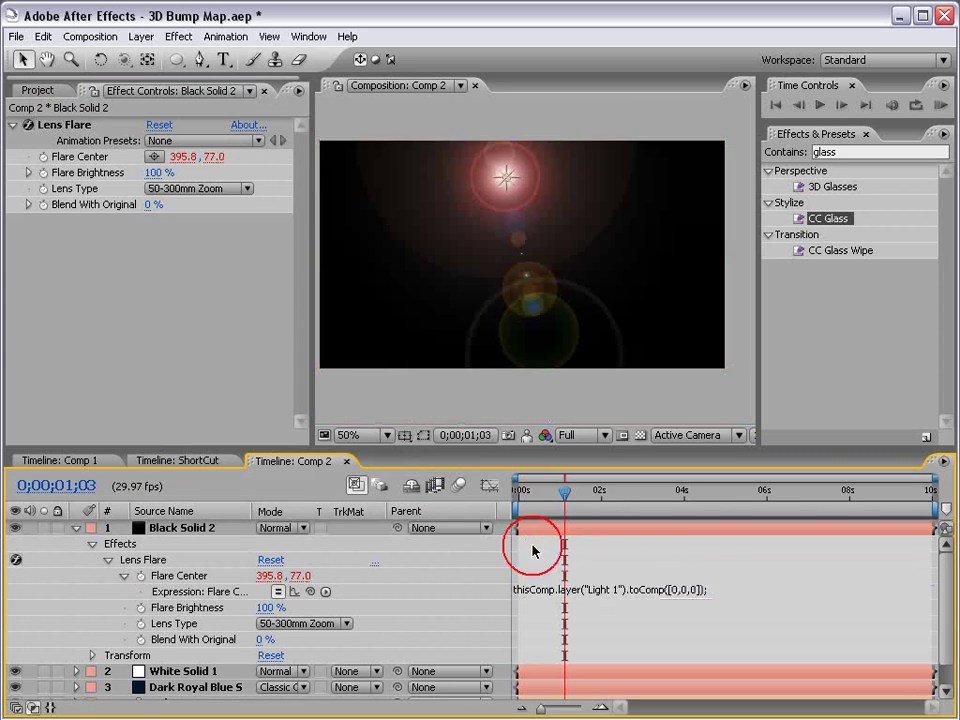
# - Set the flare layer's blending mode to Screen and scrub to check it follows the light
pyautogui.click(283, 527)
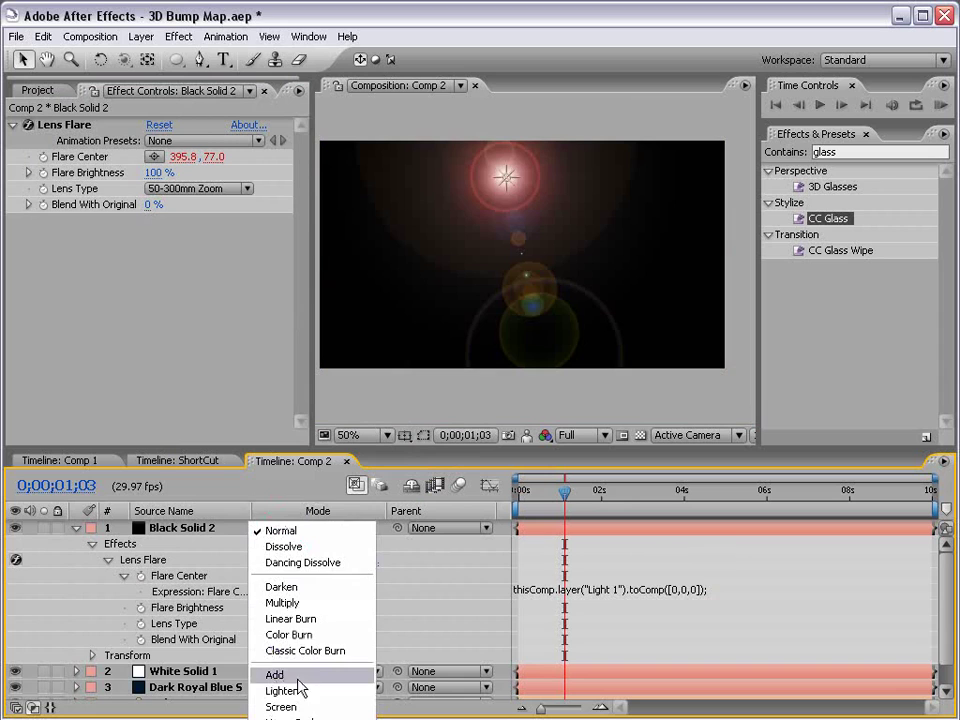
pyautogui.click(296, 707)
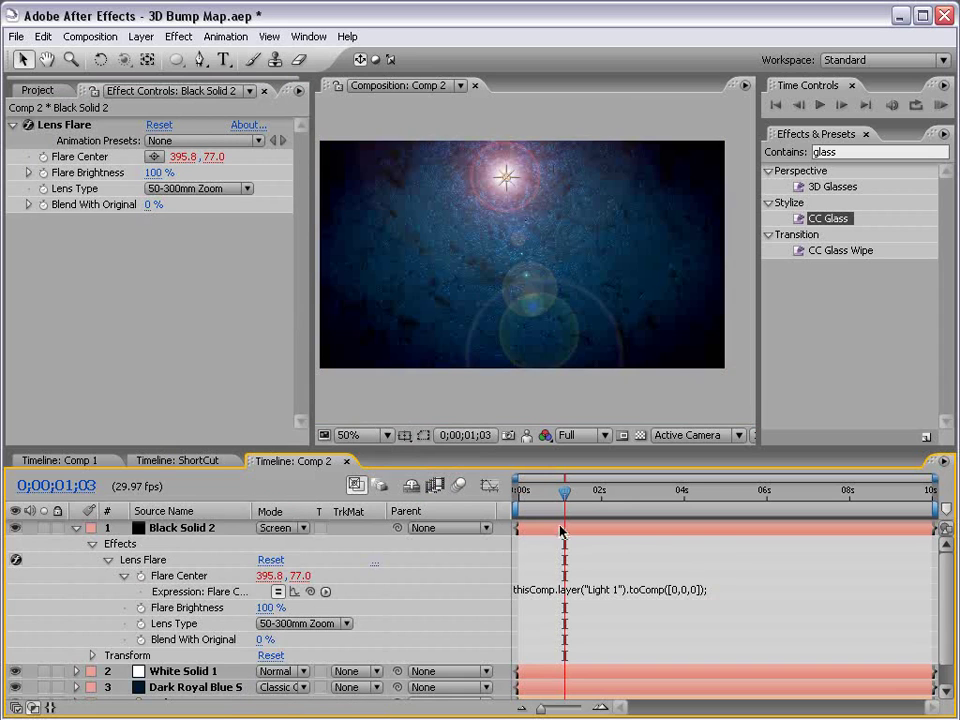
pyautogui.click(530, 506)
pyautogui.moveTo(530, 508)
pyautogui.mouseDown()
pyautogui.moveTo(517, 505)
pyautogui.moveTo(561, 505)
pyautogui.mouseUp()
# - Apply Curves to Black Solid 2, lowering the red curve and raising the blue
pyautogui.click(180, 36)
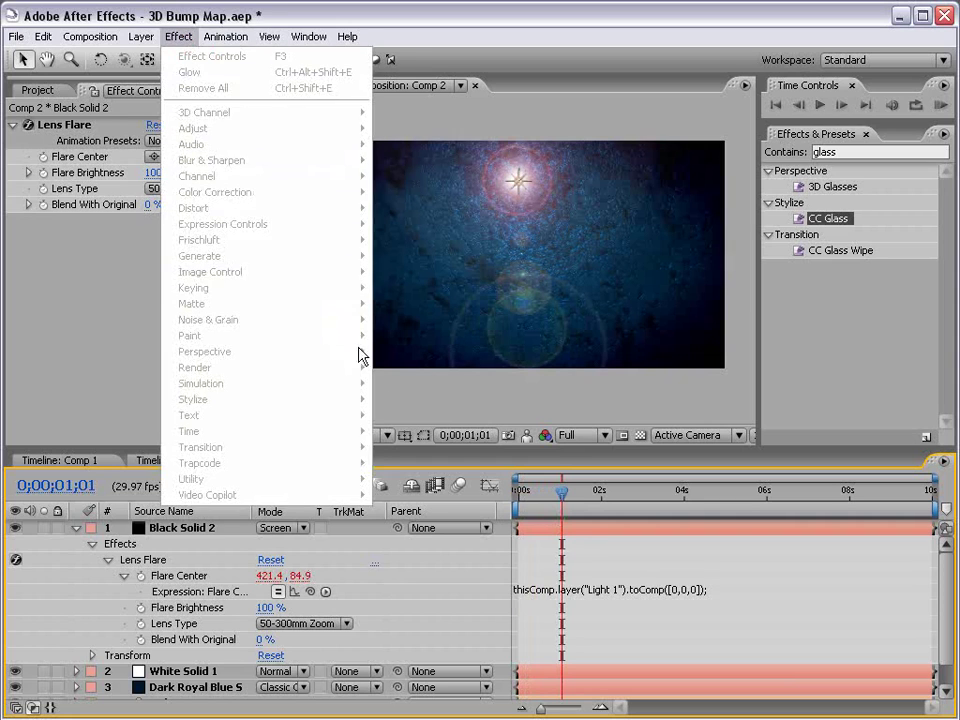
pyautogui.click(497, 190)
pyautogui.click(179, 37)
pyautogui.moveTo(215, 192)
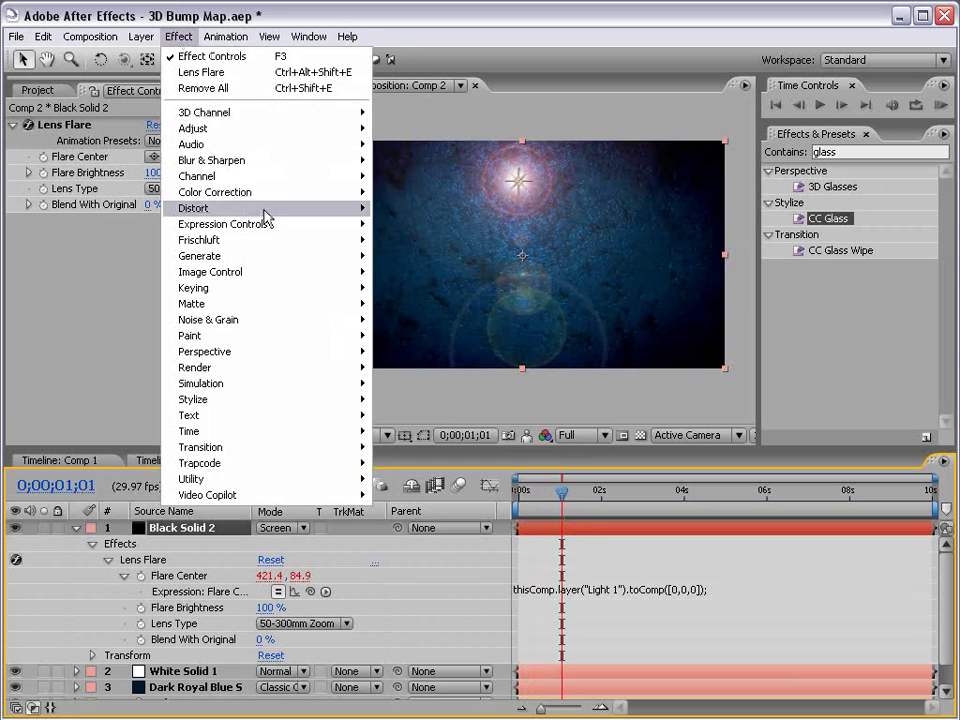
pyautogui.click(401, 399)
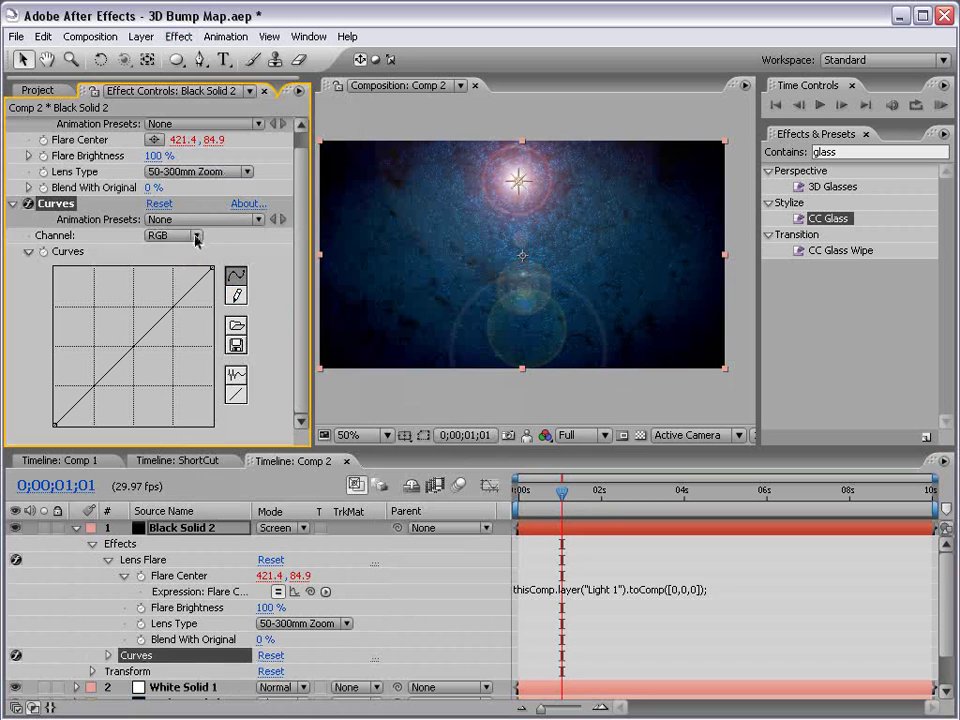
pyautogui.click(190, 235)
pyautogui.moveTo(130, 349); pyautogui.dragTo(131, 358)
pyautogui.click(175, 235)
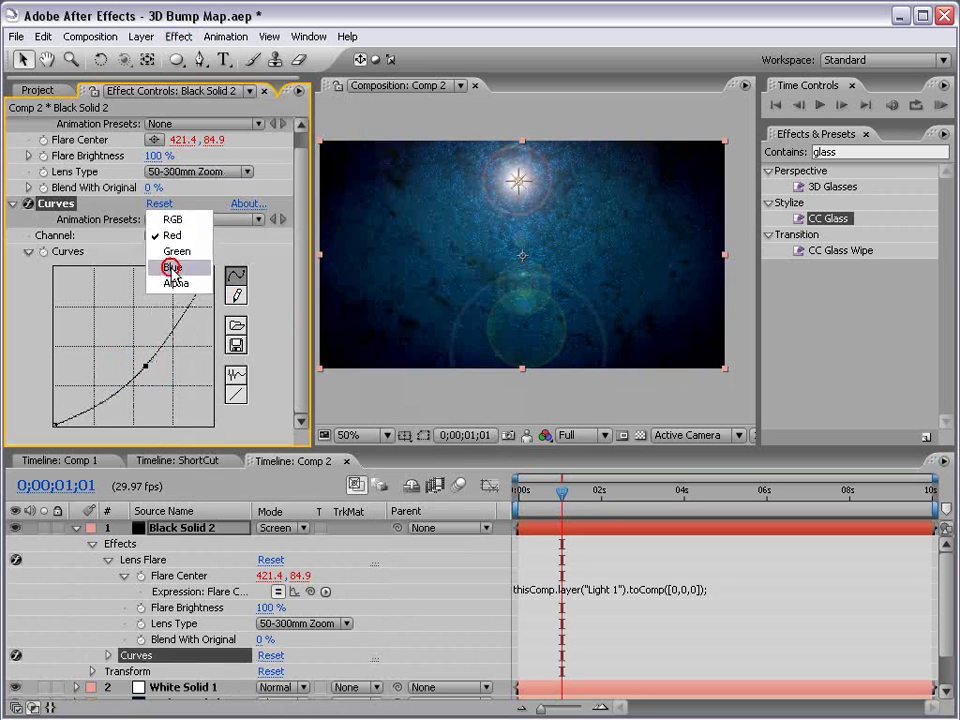
pyautogui.click(141, 267)
pyautogui.moveTo(105, 276)
pyautogui.mouseDown()
pyautogui.moveTo(105, 322)
pyautogui.moveTo(94, 316)
pyautogui.mouseUp()
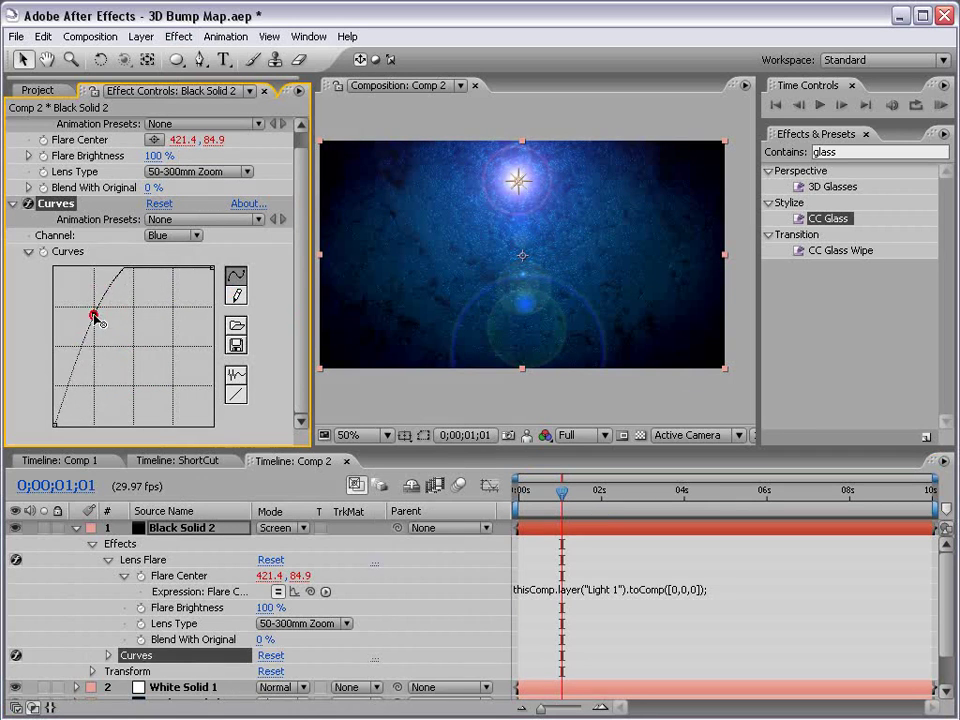
pyautogui.click(443, 411)
# - Shape the RGB curve into a contrast S-curve, darker shadows and brighter midtones
pyautogui.click(175, 235)
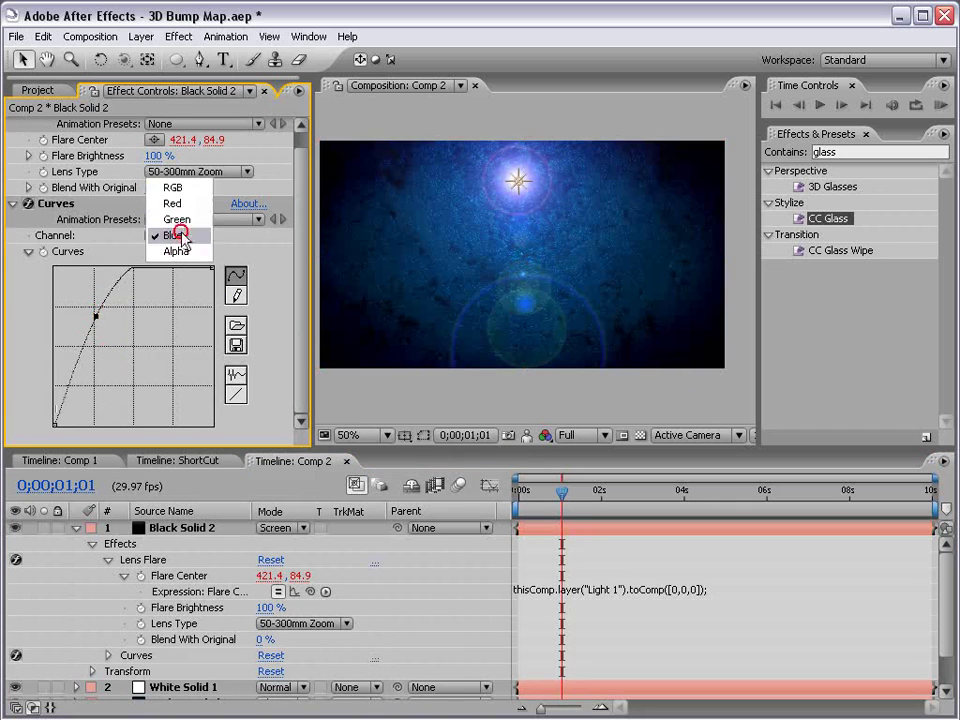
pyautogui.click(172, 185)
pyautogui.moveTo(92, 386); pyautogui.dragTo(98, 407)
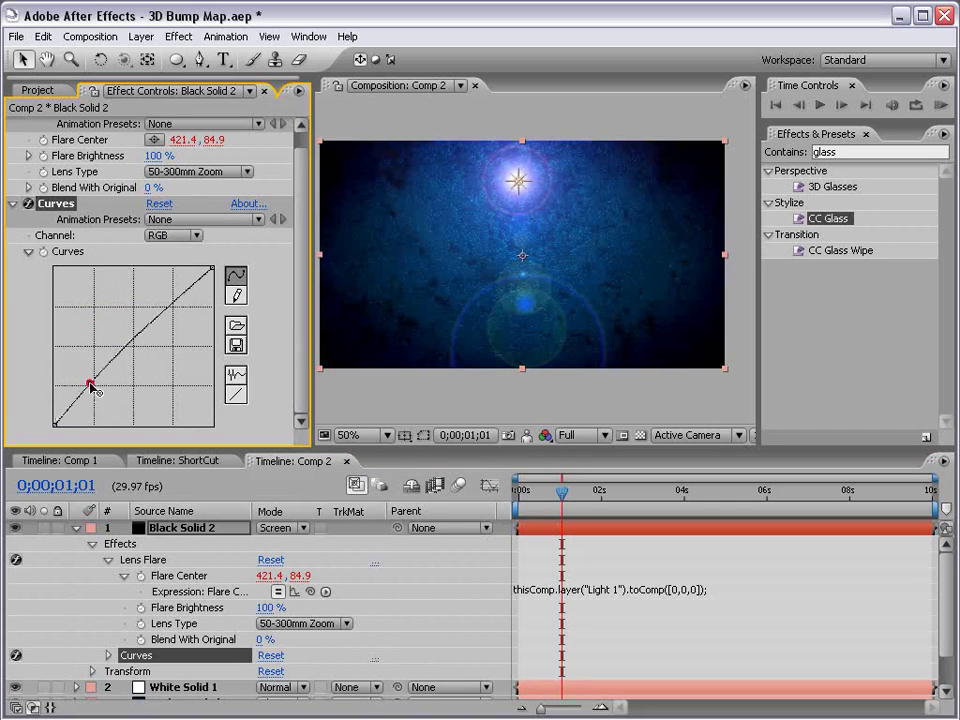
pyautogui.moveTo(142, 370); pyautogui.dragTo(140, 352)
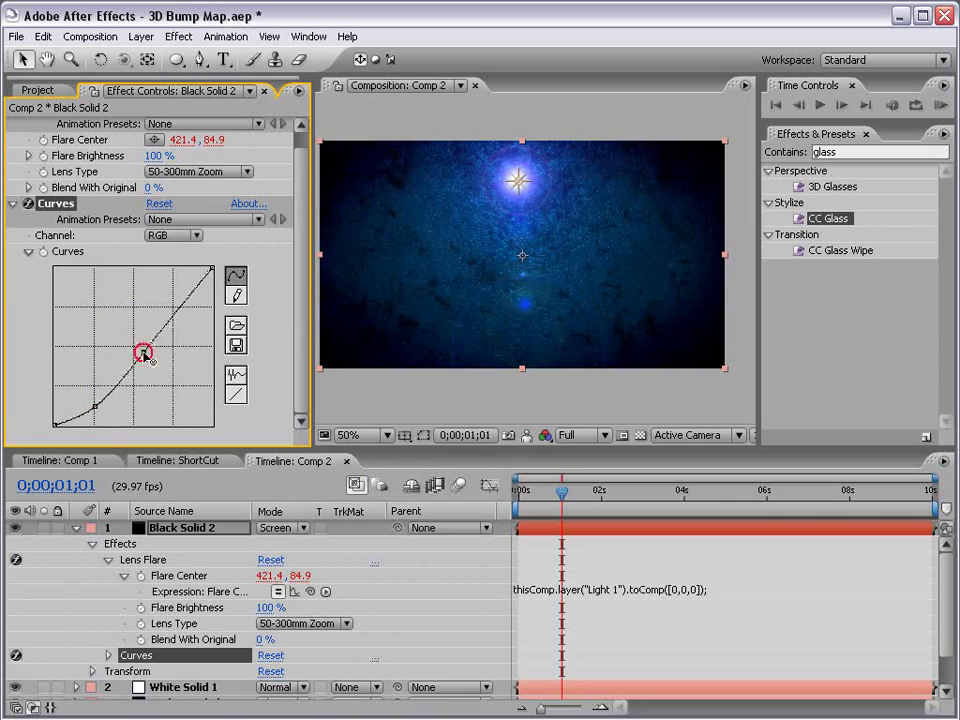
pyautogui.press('.')
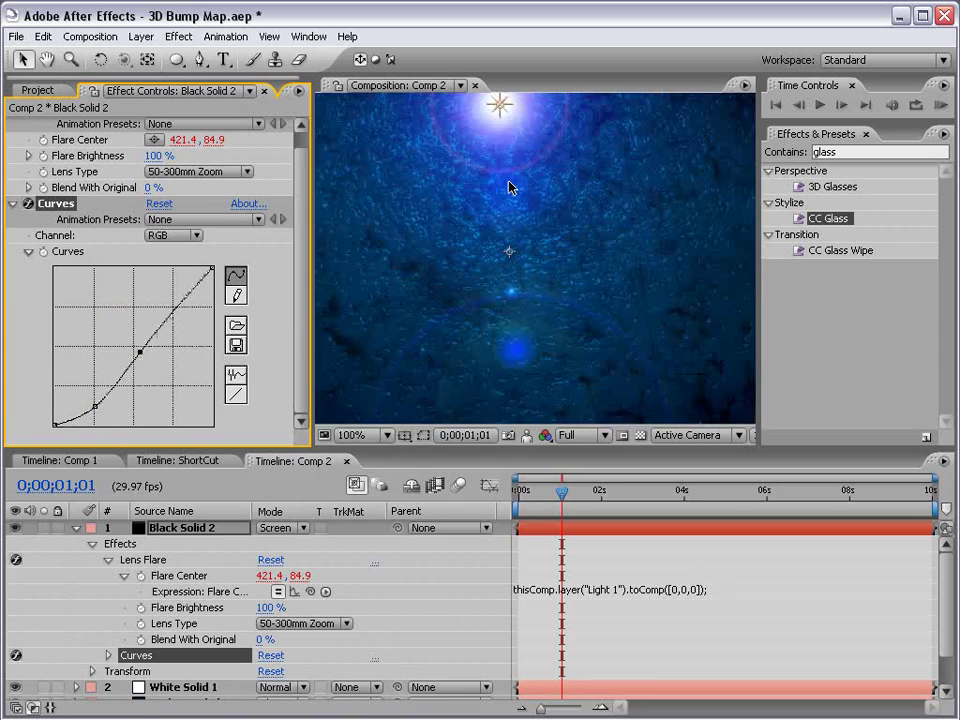
pyautogui.press('h')
pyautogui.moveTo(510, 186); pyautogui.dragTo(583, 274)
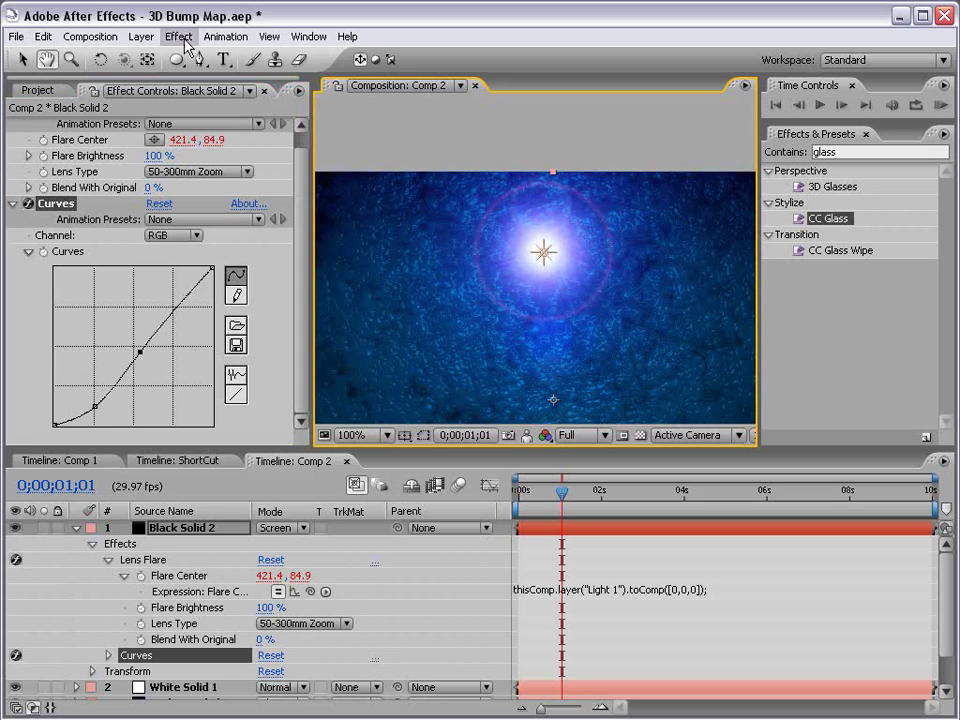
# - Apply Tint to the flare layer with Amount to Tint 39%
pyautogui.click(178, 36)
pyautogui.moveTo(215, 192)
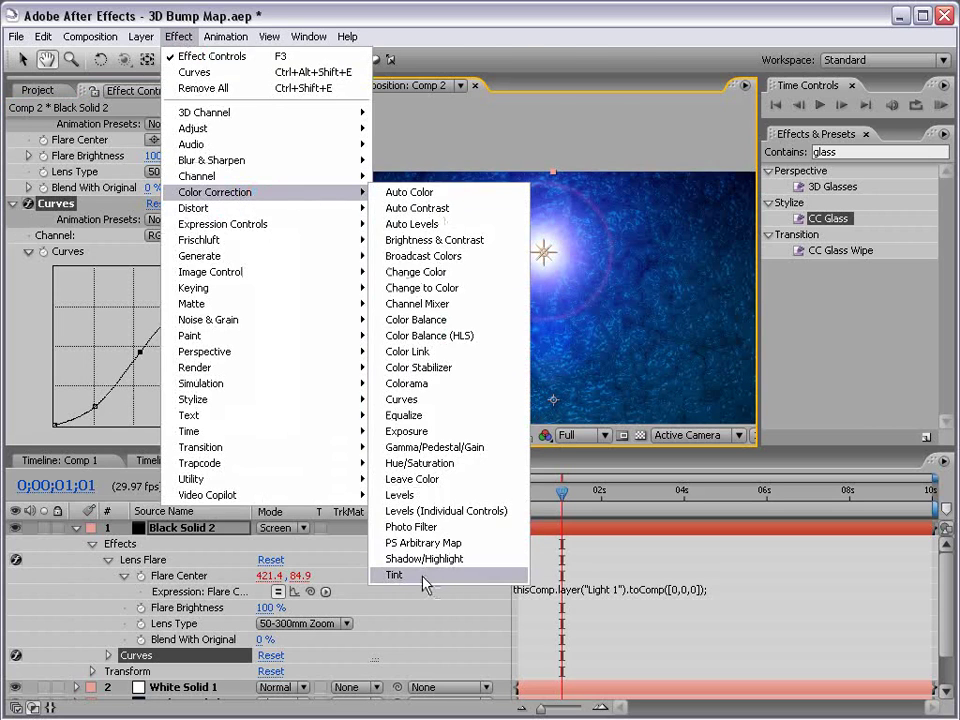
pyautogui.click(422, 574)
pyautogui.click(160, 437)
pyautogui.write('39')
pyautogui.press('Return')
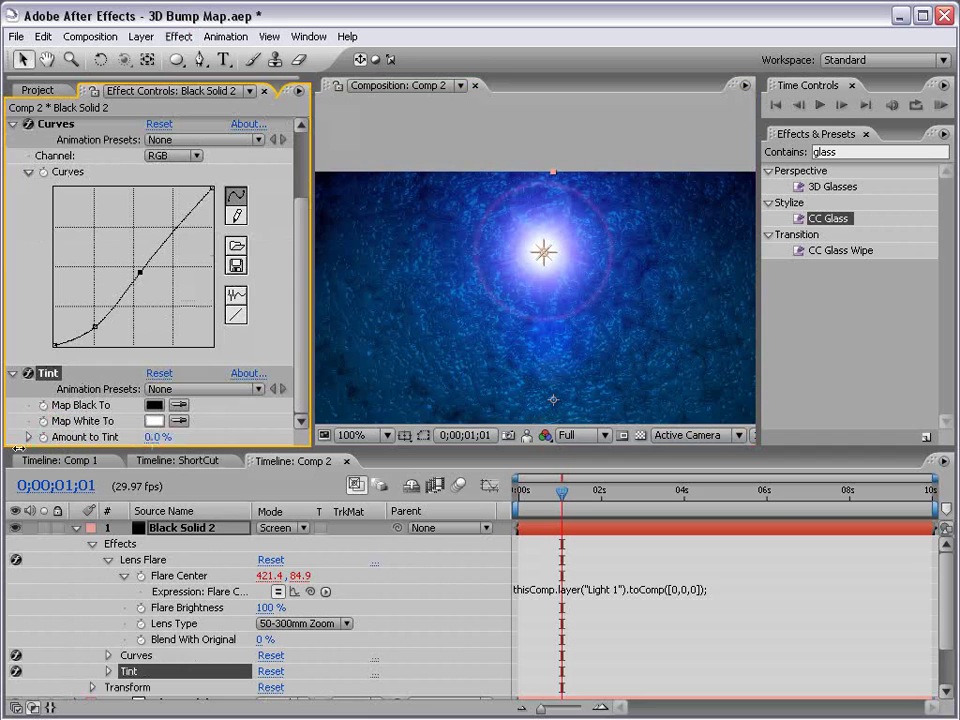
# - Zoom the view to 50% and scrub back to review the tinted flare
pyautogui.press('`')
pyautogui.press(',')
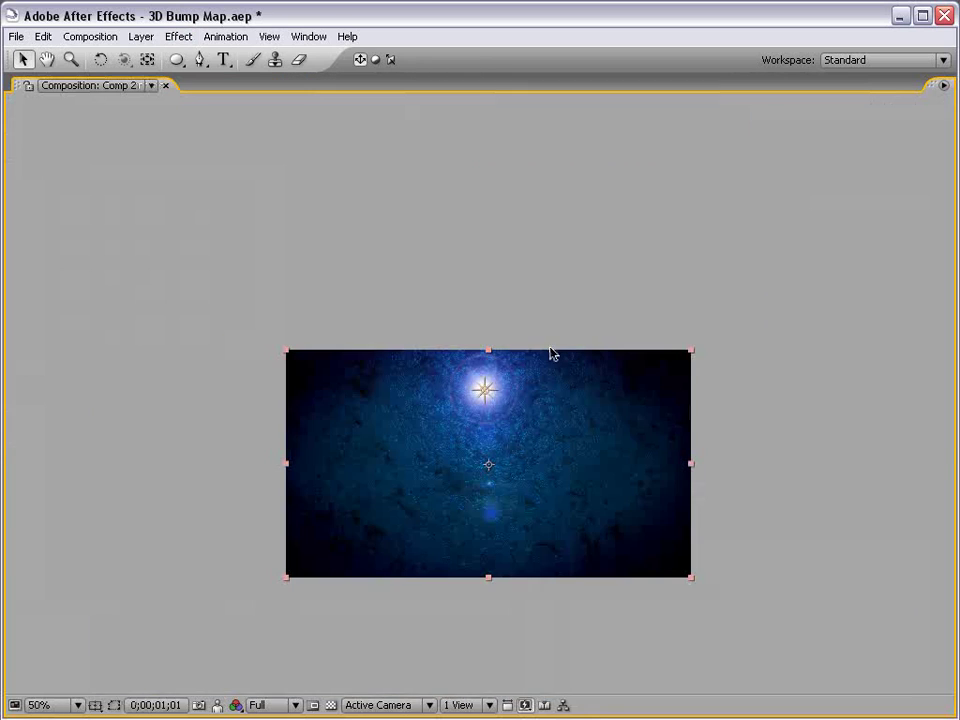
pyautogui.press('`')
pyautogui.moveTo(572, 510); pyautogui.dragTo(548, 510)
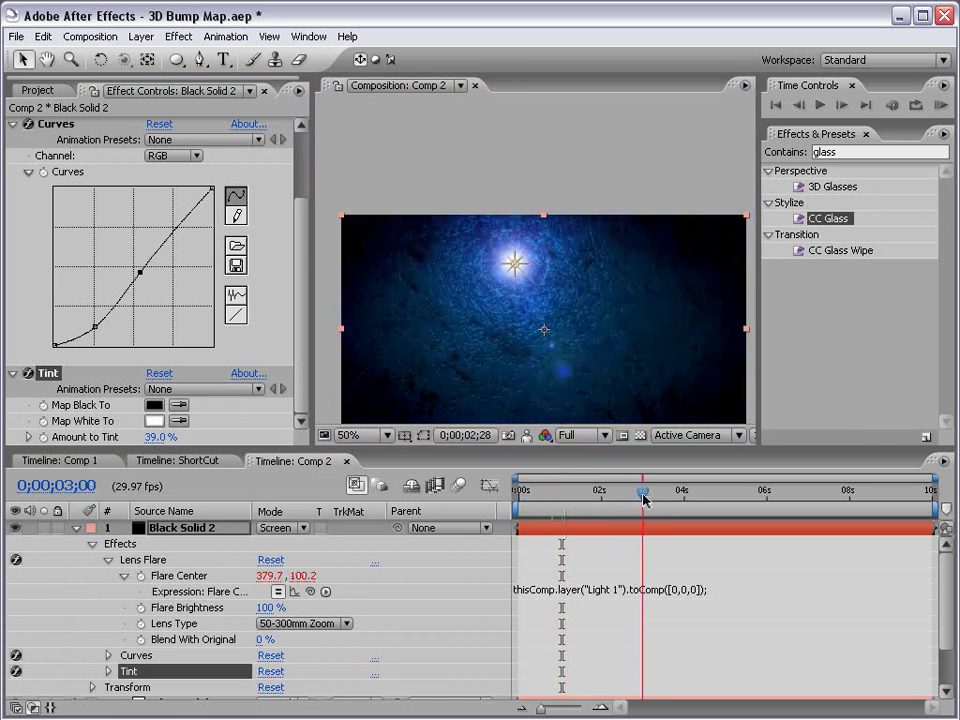
pyautogui.moveTo(619, 351); pyautogui.dragTo(613, 297)
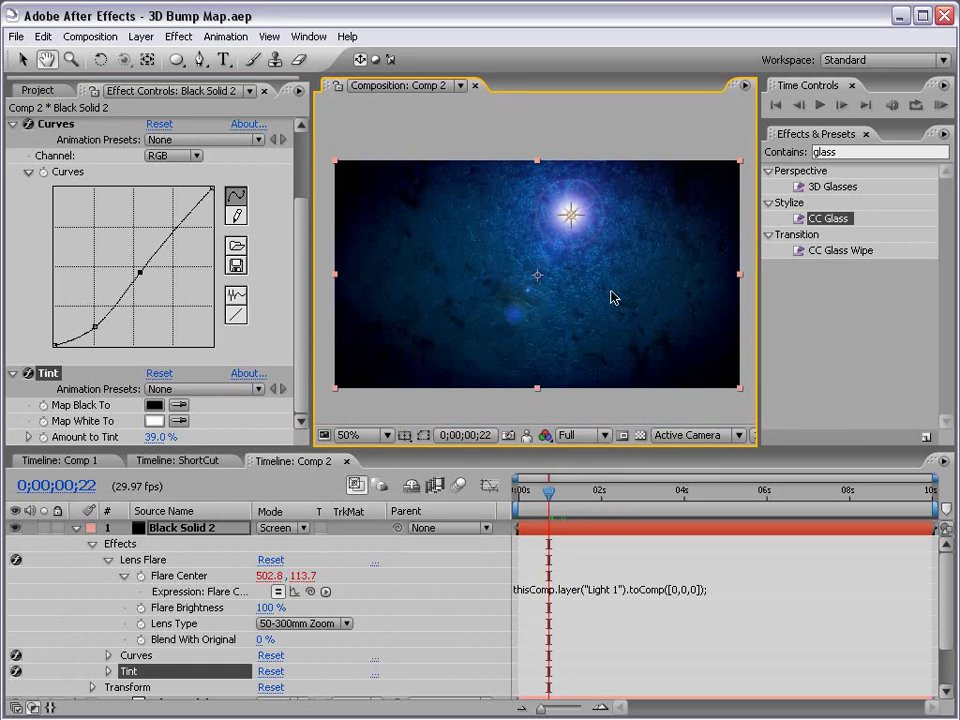